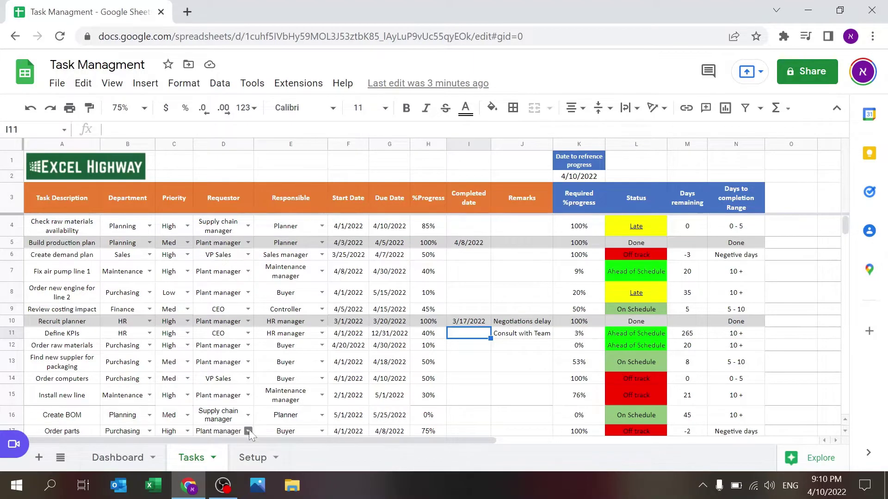
Glance at the Setup sheet, then return to the Dashboard with its Department and Status filters.
{"action": "left_click", "coordinate": [251, 457]}
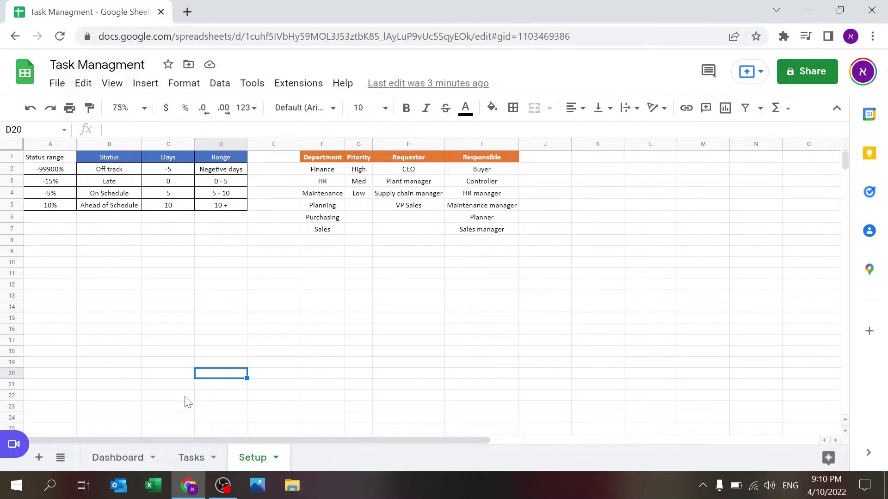
{"action": "left_click", "coordinate": [122, 457]}
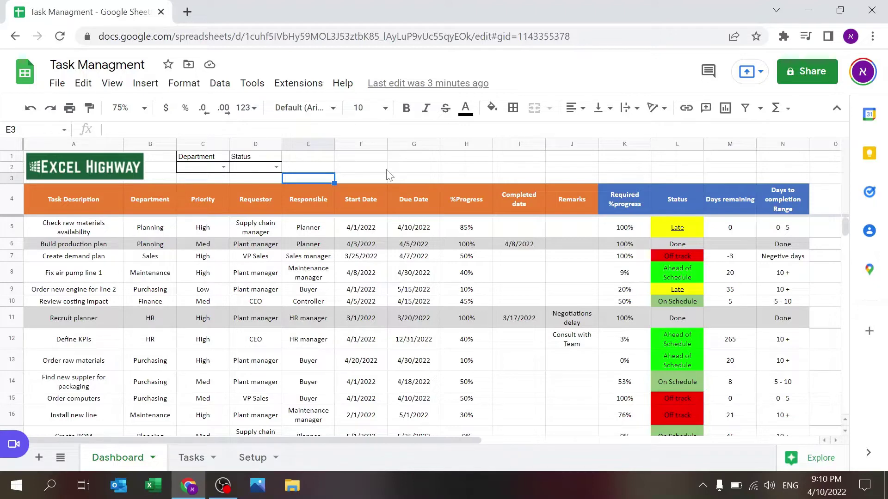
On the Tasks sheet, point out header row A3:J3, columns B–E and reference date K2.
{"action": "left_click", "coordinate": [192, 457]}
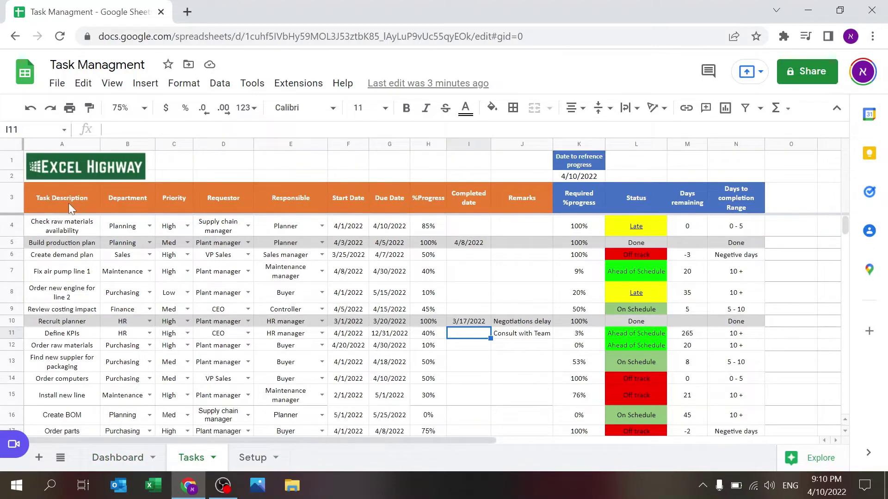
{"action": "left_click_drag", "start_coordinate": [67, 204], "coordinate": [536, 193]}
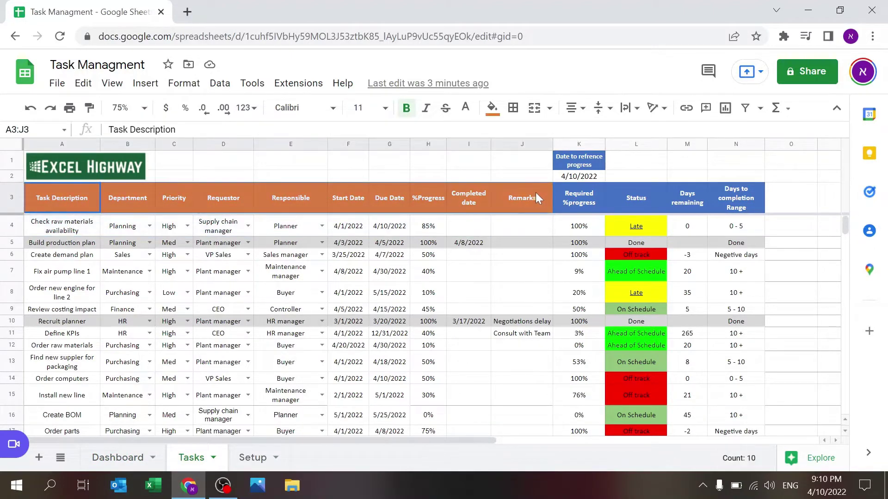
{"action": "left_click", "coordinate": [55, 232]}
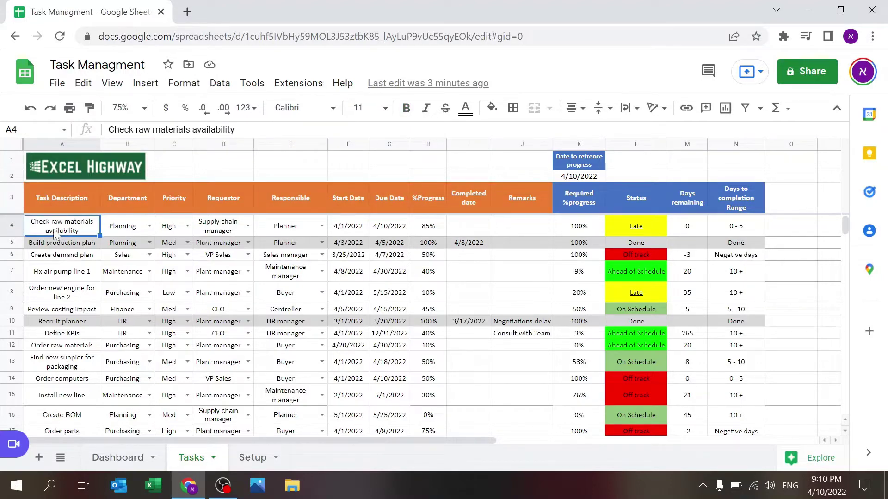
{"action": "left_click", "coordinate": [125, 142]}
{"action": "left_click_drag", "start_coordinate": [126, 142], "coordinate": [310, 160]}
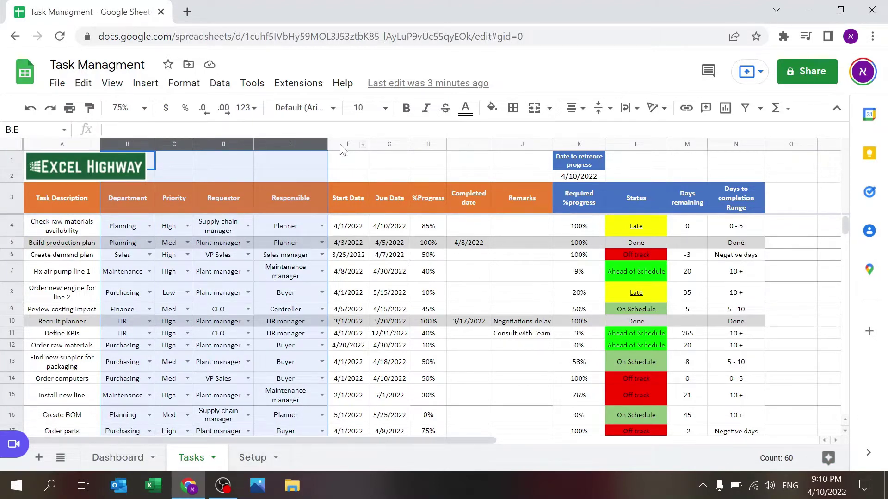
{"action": "left_click", "coordinate": [529, 273]}
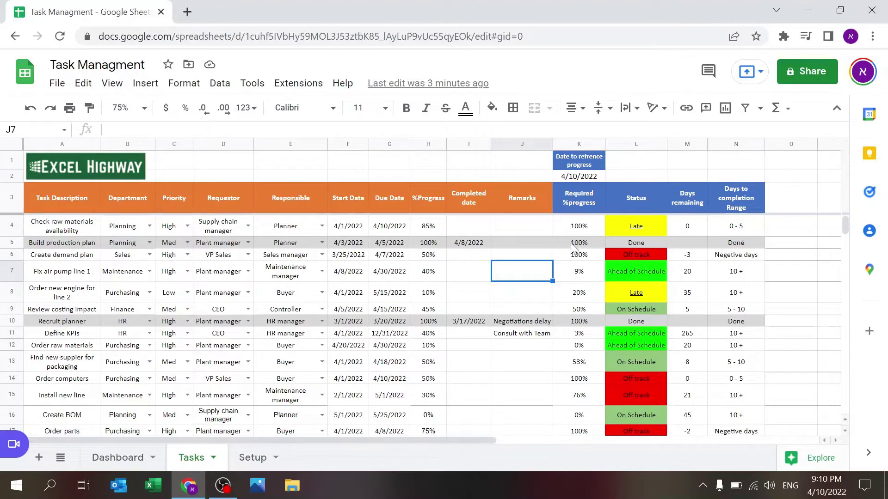
{"action": "left_click", "coordinate": [586, 179]}
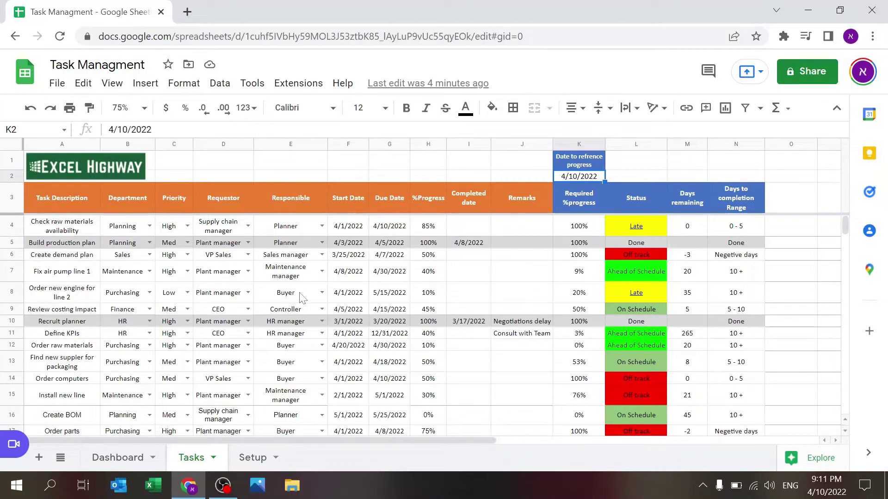
Enter the new task 'Pay supplier' in A18, below Order parts.
{"action": "left_click", "coordinate": [69, 368]}
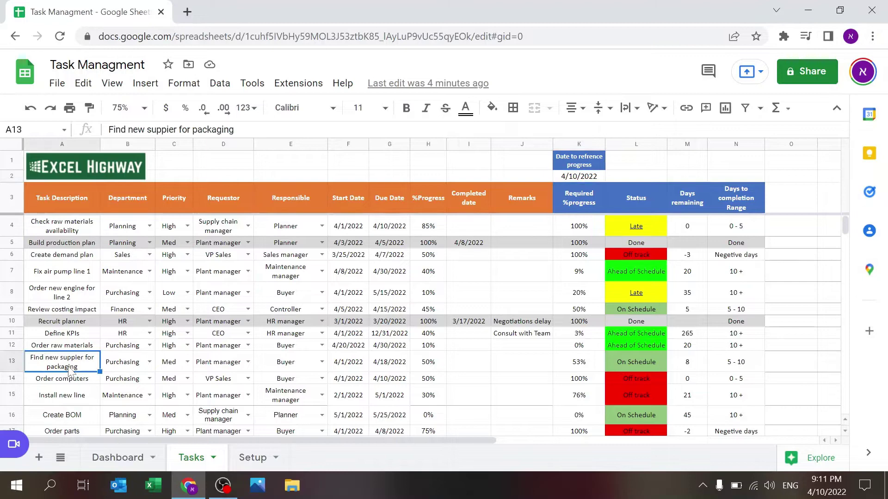
{"action": "key", "text": "Down"}
{"action": "key", "text": "Down"}
{"action": "key", "text": "Down"}
{"action": "key", "text": "Down"}
{"action": "key", "text": "Down"}
{"action": "key", "text": "Down"}
{"action": "key", "text": "Down"}
{"action": "key", "text": "Down"}
{"action": "key", "text": "Down"}
{"action": "key", "text": "Up"}
{"action": "key", "text": "Up"}
{"action": "key", "text": "Up"}
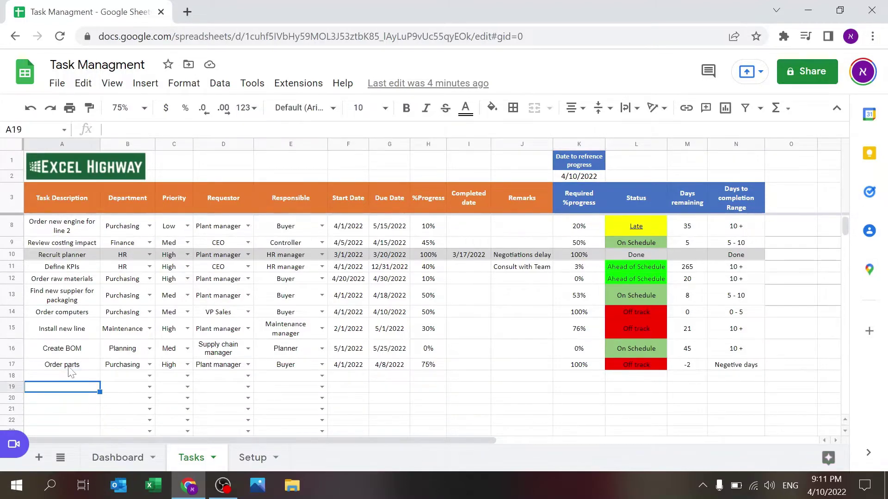
{"action": "key", "text": "Up"}
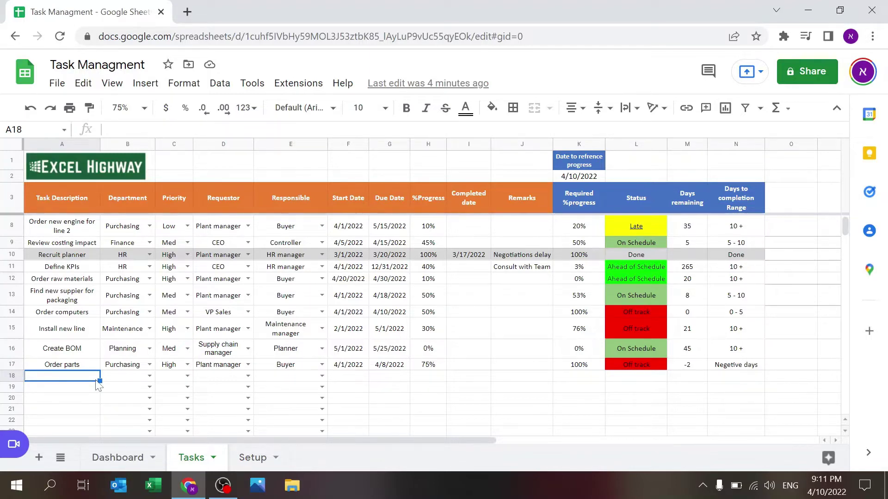
{"action": "type", "text": "Pay sypplie"}
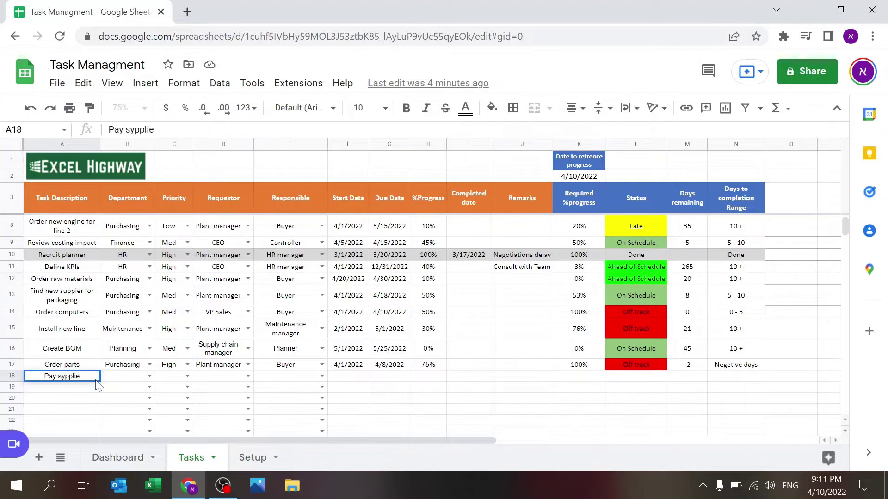
{"action": "key", "text": "BackSpace"}
{"action": "key", "text": "BackSpace"}
{"action": "key", "text": "BackSpace"}
{"action": "key", "text": "BackSpace"}
{"action": "key", "text": "BackSpace"}
{"action": "key", "text": "BackSpace"}
{"action": "type", "text": "u"}
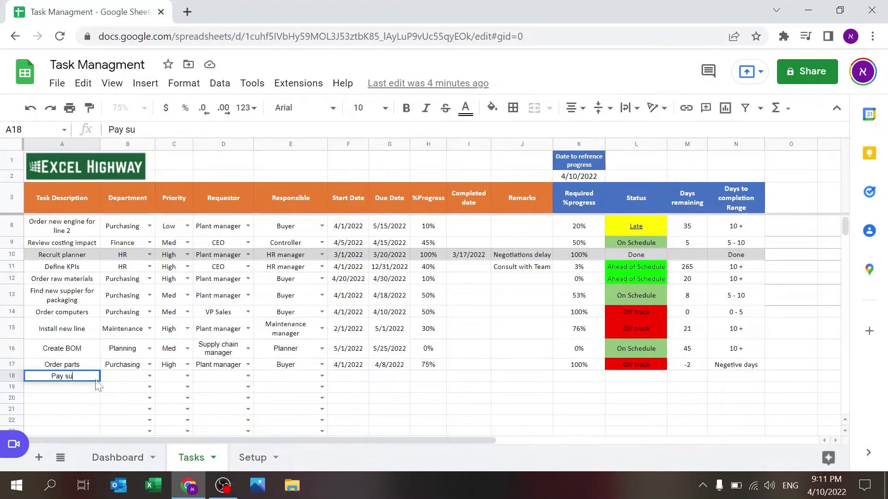
{"action": "type", "text": "pplier"}
{"action": "key", "text": "Tab"}
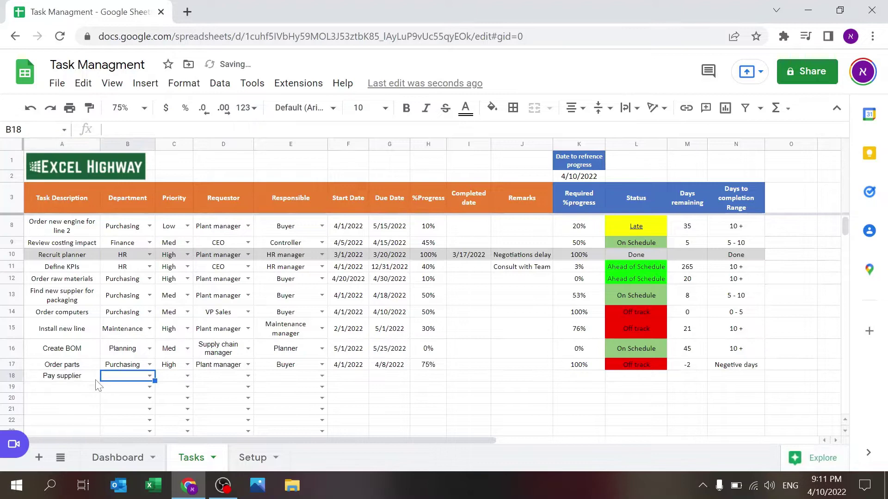
Preview B18's department choices without picking, and check the Setup sheet's source lists.
{"action": "left_click", "coordinate": [149, 376]}
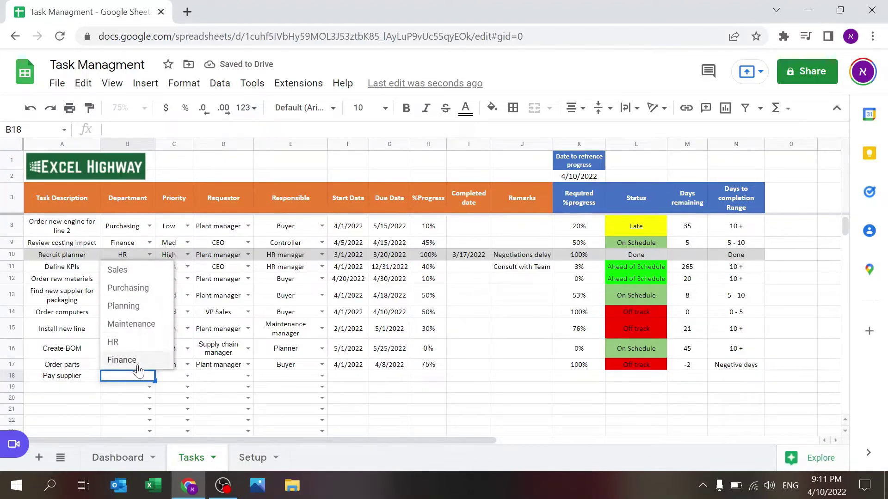
{"action": "key", "text": "Escape"}
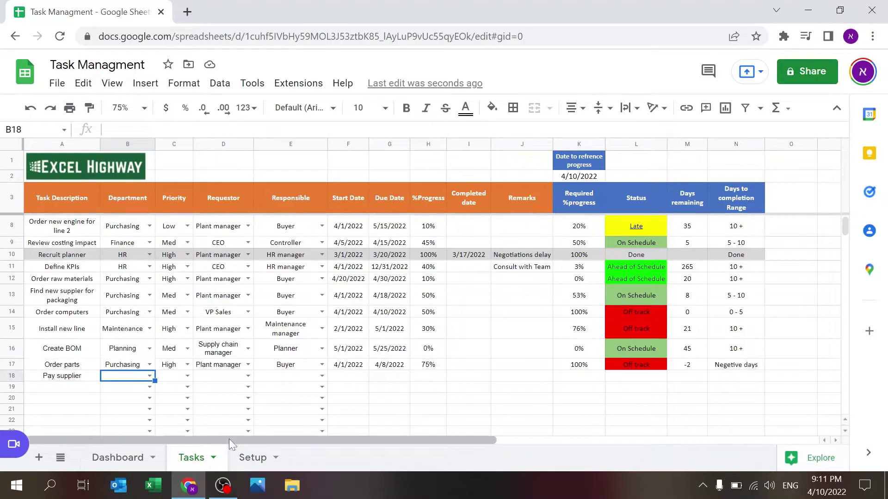
{"action": "left_click", "coordinate": [241, 458]}
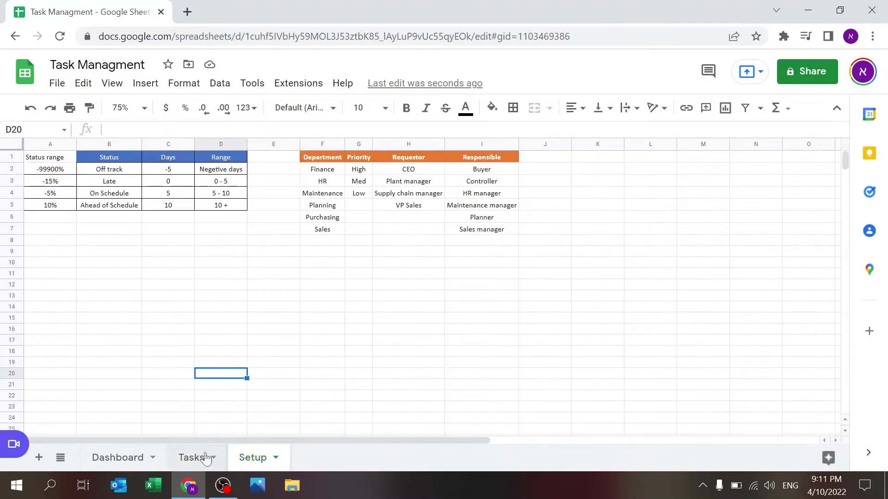
{"action": "left_click", "coordinate": [205, 457]}
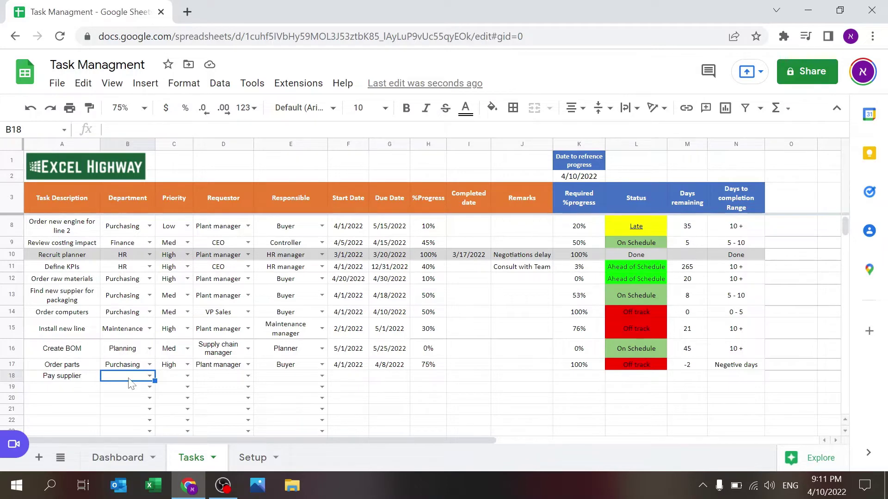
Inspect B18's validation rule sourcing Setup!$F$2:$F$7 and close it unchanged.
{"action": "left_click", "coordinate": [218, 88]}
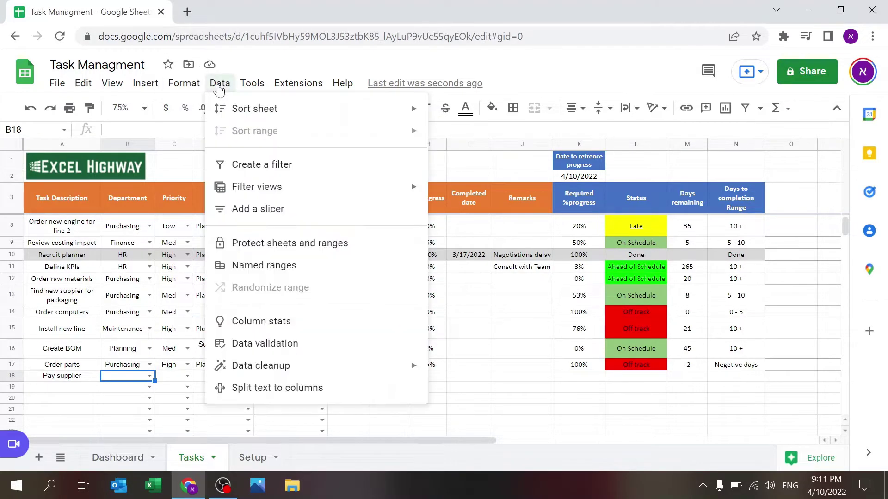
{"action": "left_click", "coordinate": [266, 350]}
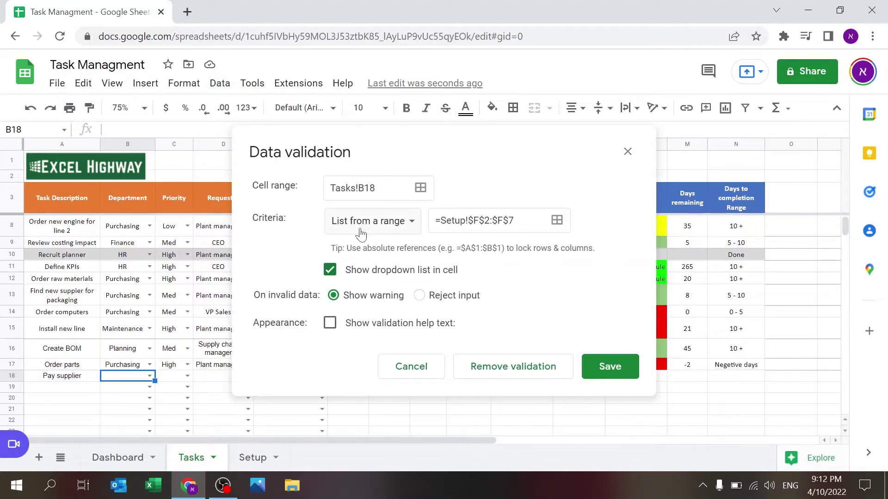
{"action": "left_click", "coordinate": [514, 220]}
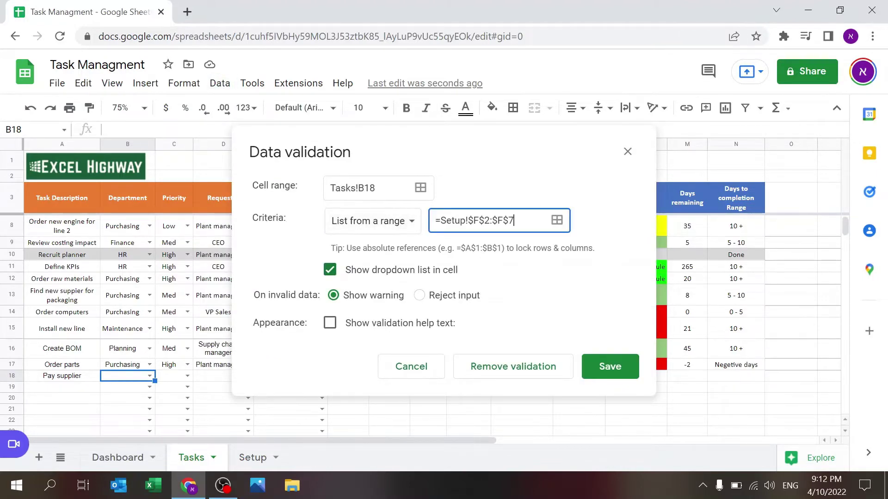
{"action": "left_click", "coordinate": [557, 220]}
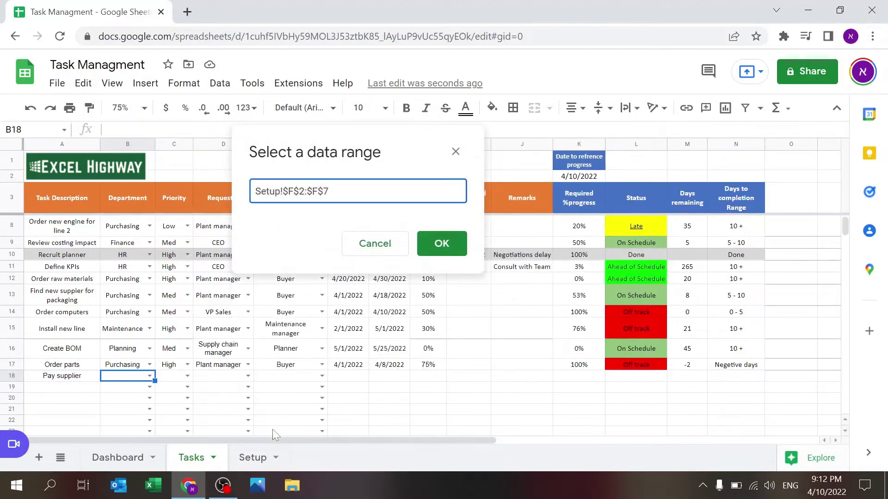
{"action": "left_click", "coordinate": [252, 457]}
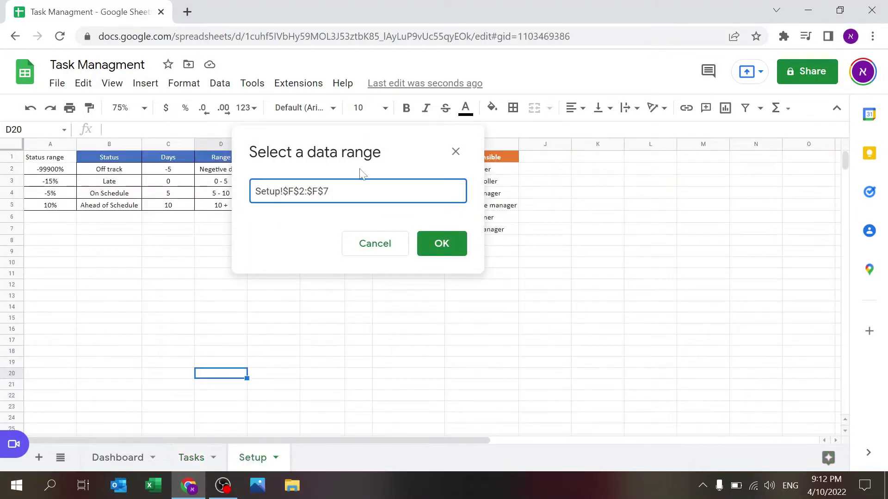
{"action": "left_click_drag", "start_coordinate": [438, 151], "coordinate": [626, 231]}
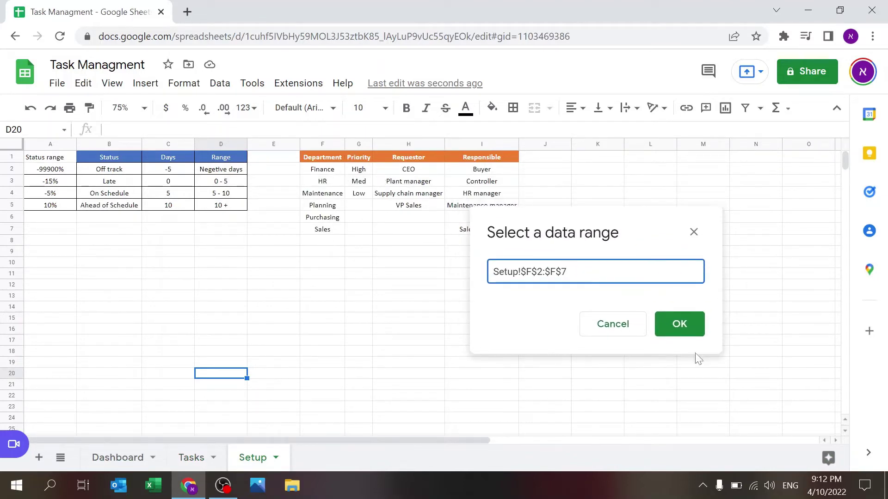
{"action": "left_click", "coordinate": [634, 336]}
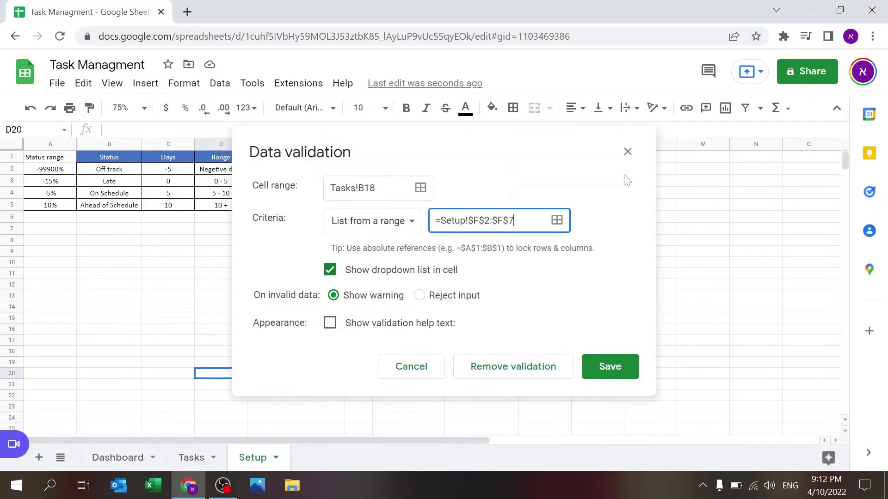
{"action": "left_click", "coordinate": [627, 152]}
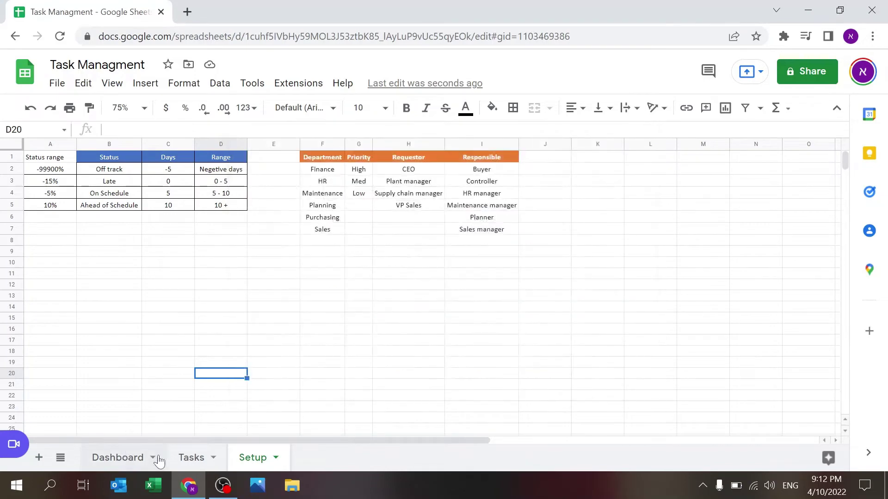
{"action": "left_click", "coordinate": [189, 457]}
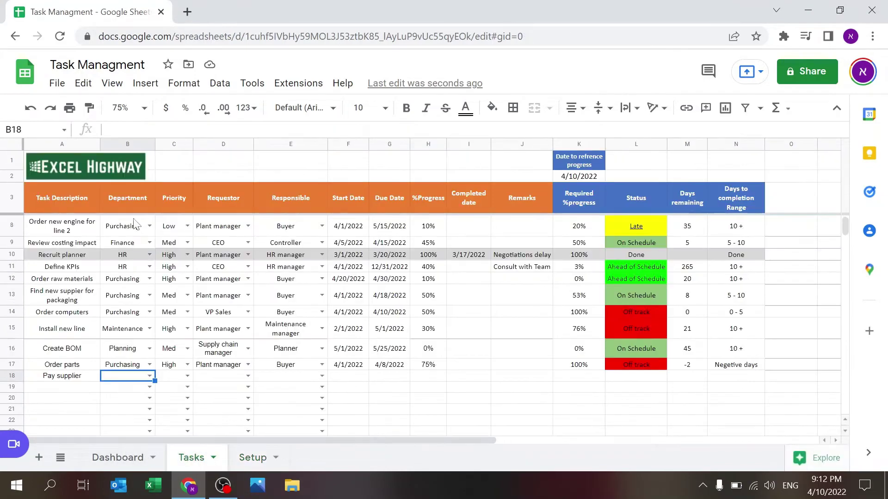
Inspect the department validation rule on B8 and close it without changes.
{"action": "left_click_drag", "start_coordinate": [134, 226], "coordinate": [134, 267]}
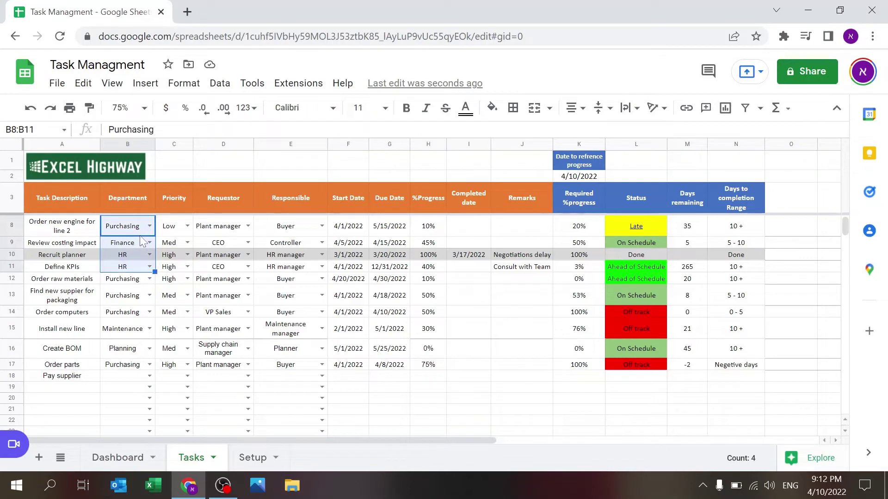
{"action": "left_click", "coordinate": [140, 236]}
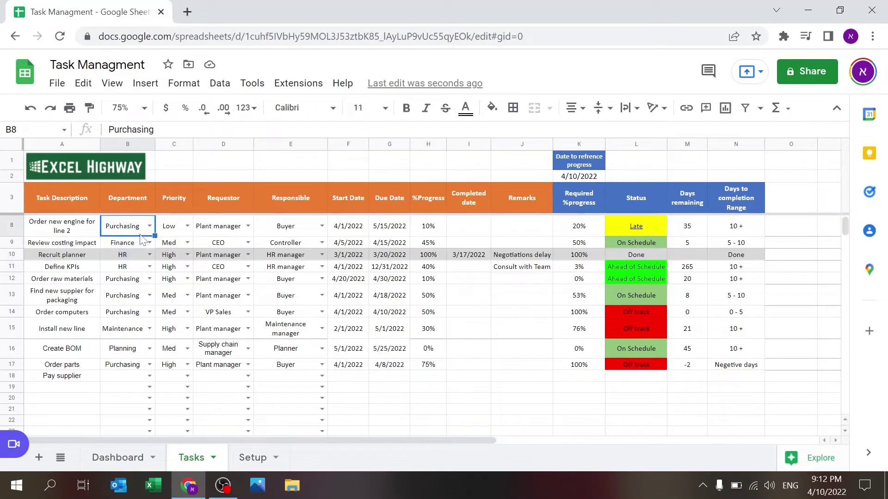
{"action": "left_click", "coordinate": [219, 83]}
{"action": "left_click", "coordinate": [262, 345]}
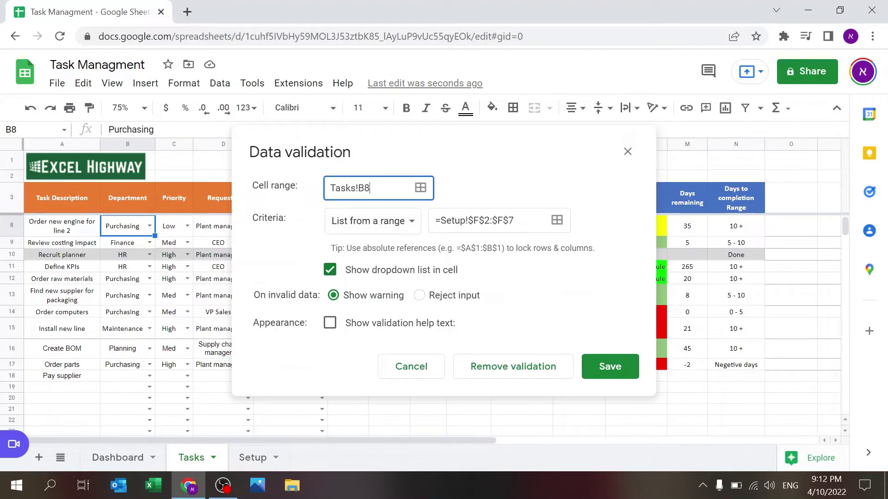
{"action": "key", "text": "Escape"}
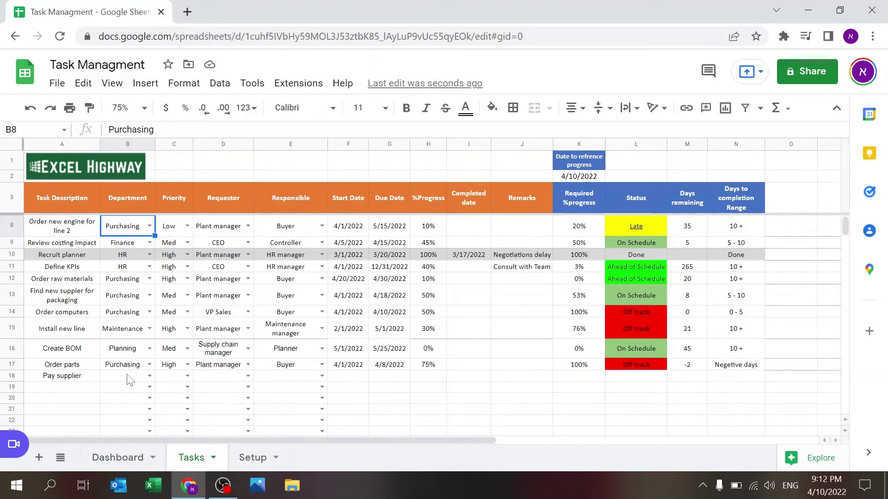
Set Pay supplier's department to Purchasing and priority to Med.
{"action": "left_click", "coordinate": [140, 376]}
{"action": "left_click", "coordinate": [150, 376]}
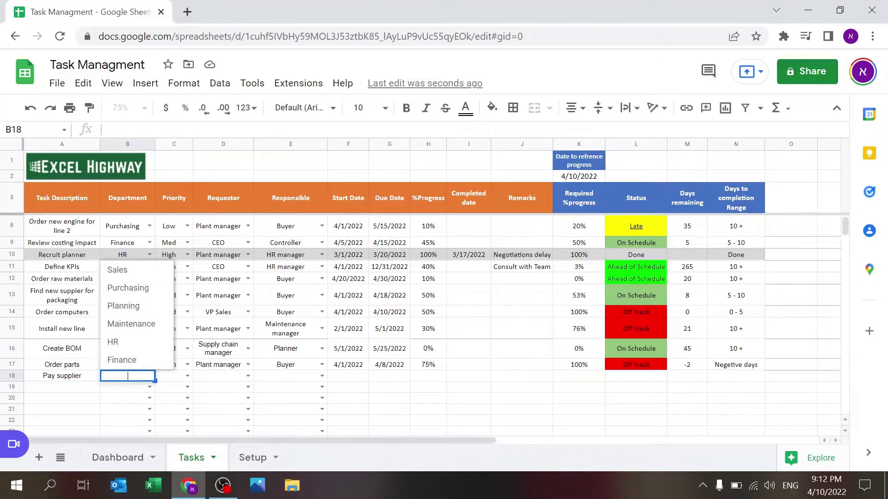
{"action": "left_click", "coordinate": [134, 286]}
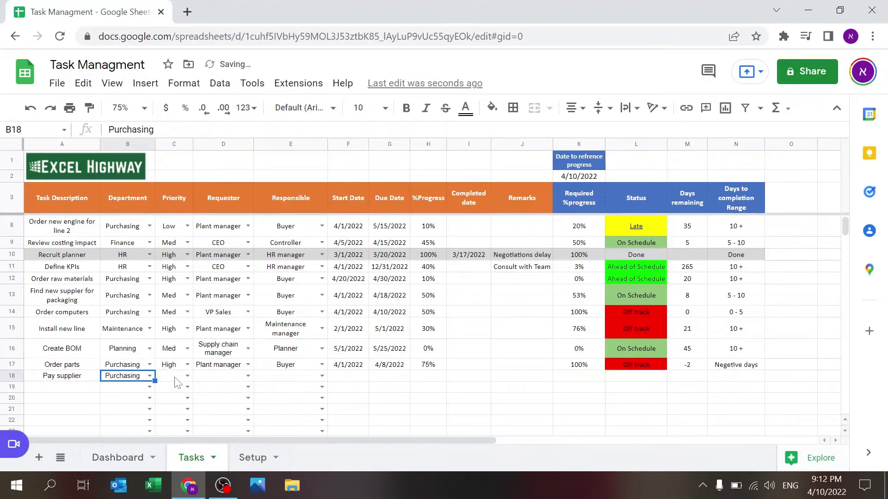
{"action": "left_click", "coordinate": [175, 377]}
{"action": "type", "text": "Med"}
{"action": "key", "text": "Return"}
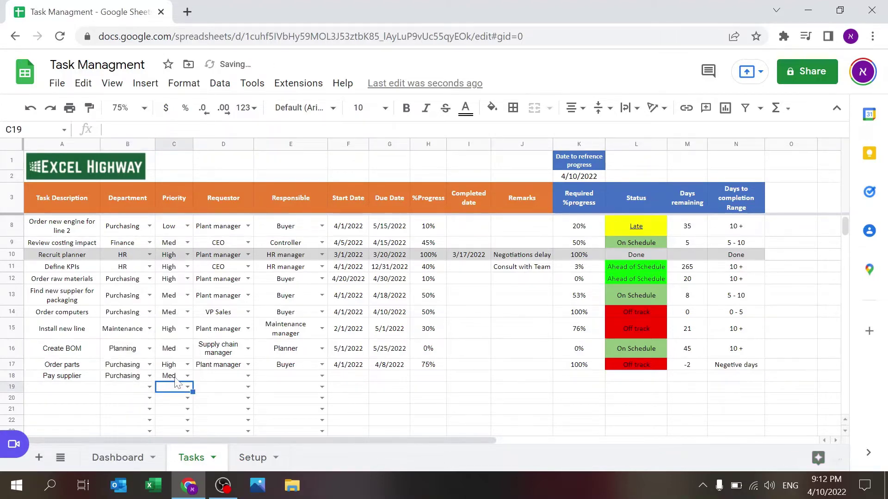
{"action": "left_click", "coordinate": [176, 376]}
Enter CEO as requestor and Buyer as responsible person for Pay supplier.
{"action": "left_click", "coordinate": [204, 376]}
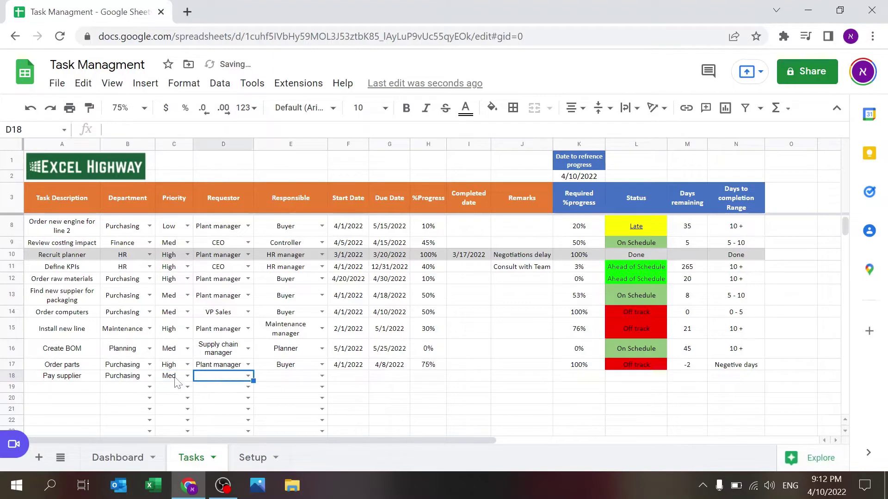
{"action": "left_click", "coordinate": [254, 459]}
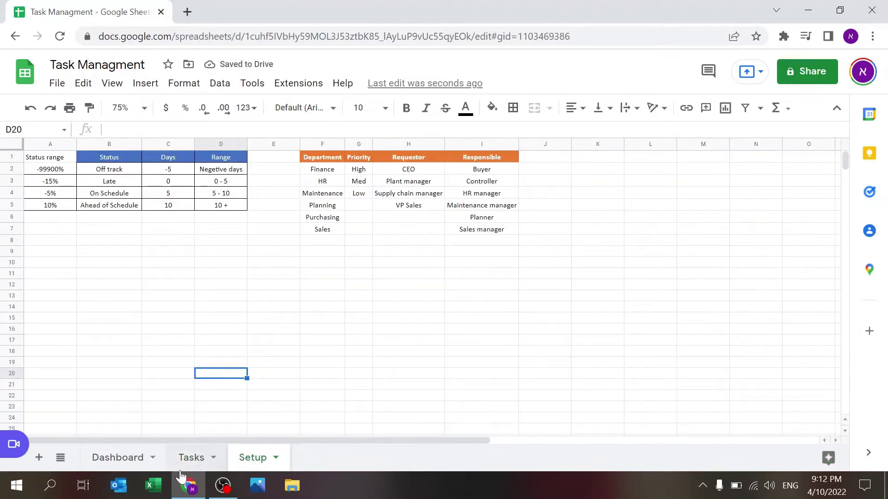
{"action": "left_click", "coordinate": [192, 458]}
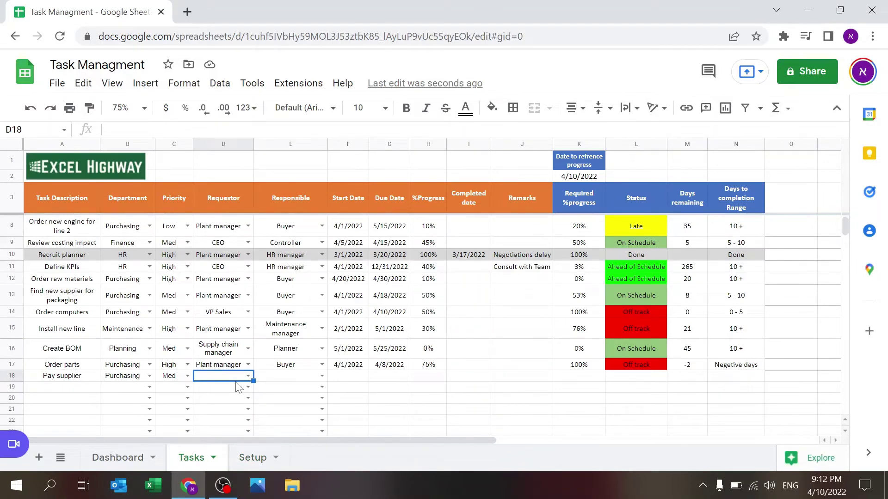
{"action": "type", "text": "CEO"}
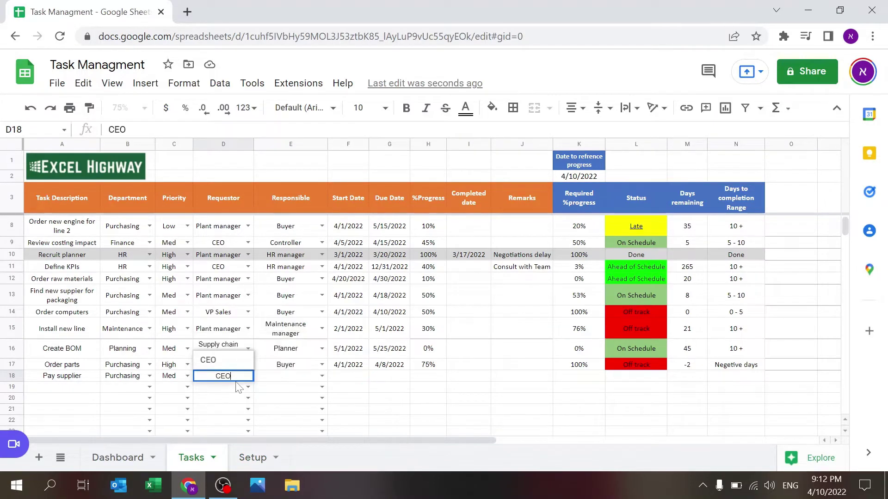
{"action": "key", "text": "Tab"}
{"action": "type", "text": "Bu"}
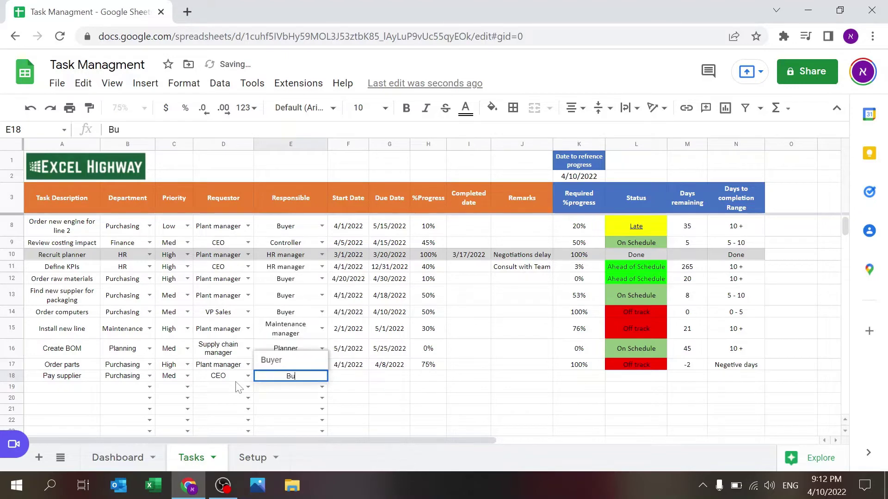
{"action": "key", "text": "Return"}
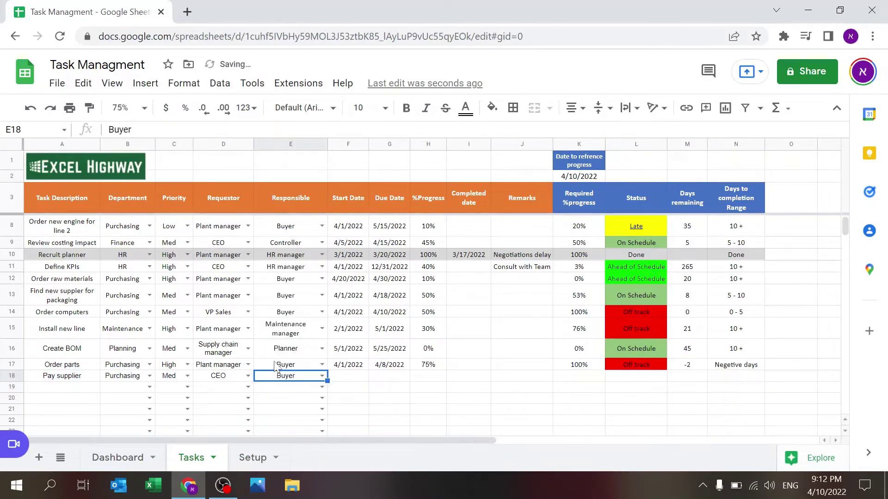
Give Pay supplier start date 4/11/2022, due date 4/18/2022 and 0% progress.
{"action": "left_click", "coordinate": [358, 379]}
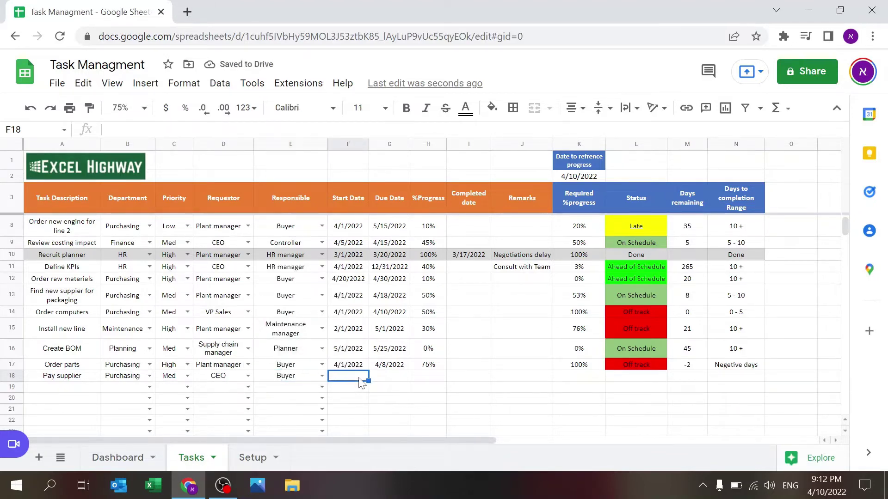
{"action": "type", "text": "4/11/202"}
{"action": "key", "text": "Tab"}
{"action": "type", "text": "4/"}
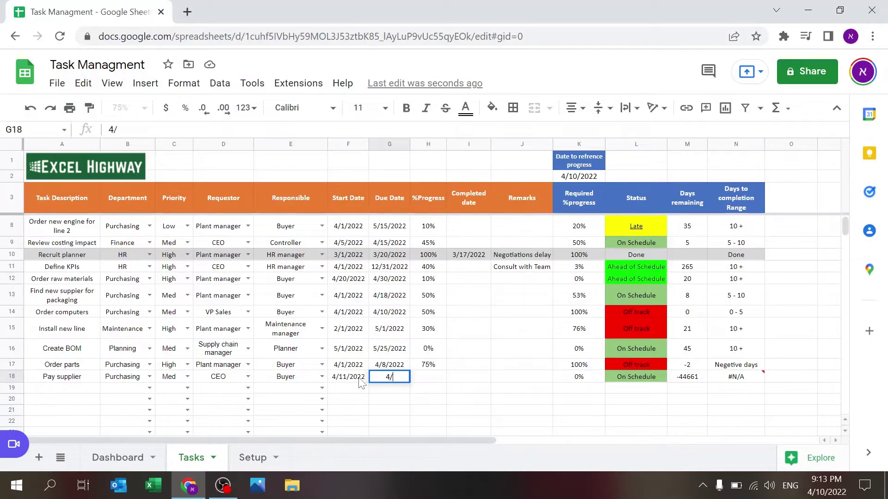
{"action": "type", "text": "18/2022"}
{"action": "key", "text": "Tab"}
{"action": "type", "text": "0"}
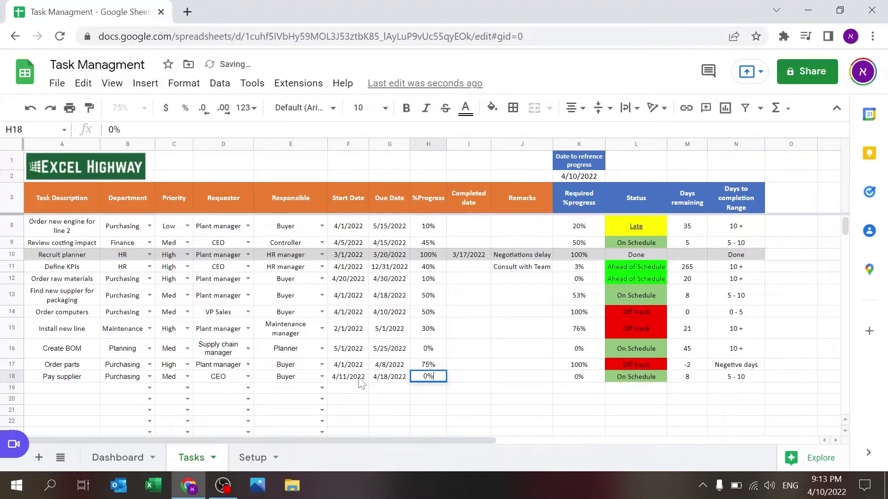
{"action": "key", "text": "Return"}
{"action": "key", "text": "Right"}
{"action": "key", "text": "Right"}
{"action": "key", "text": "Up"}
{"action": "key", "text": "Right"}
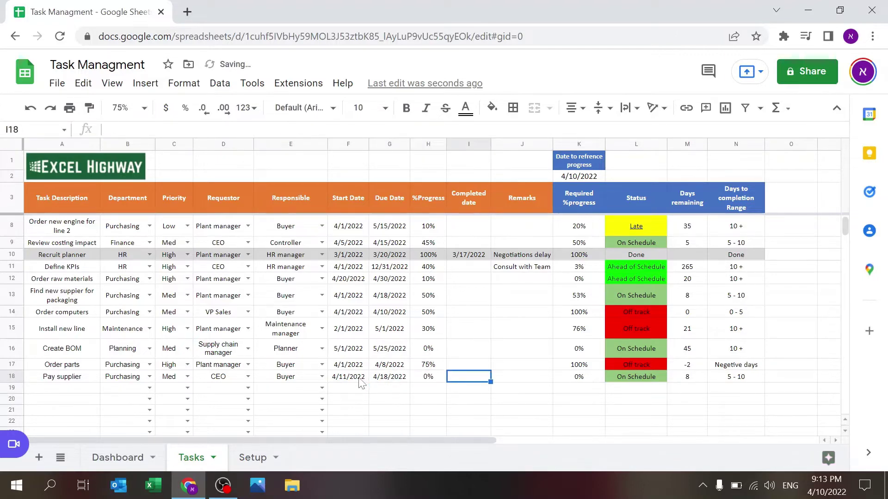
{"action": "left_click", "coordinate": [592, 379]}
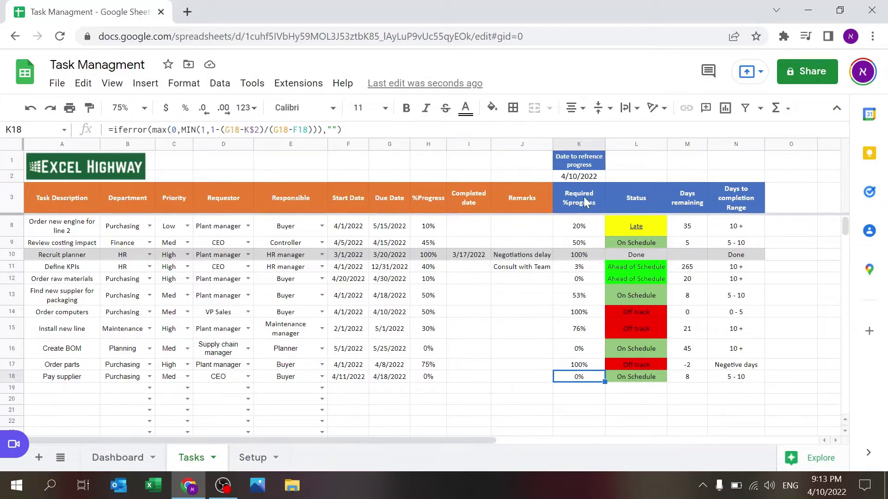
{"action": "left_click", "coordinate": [585, 176]}
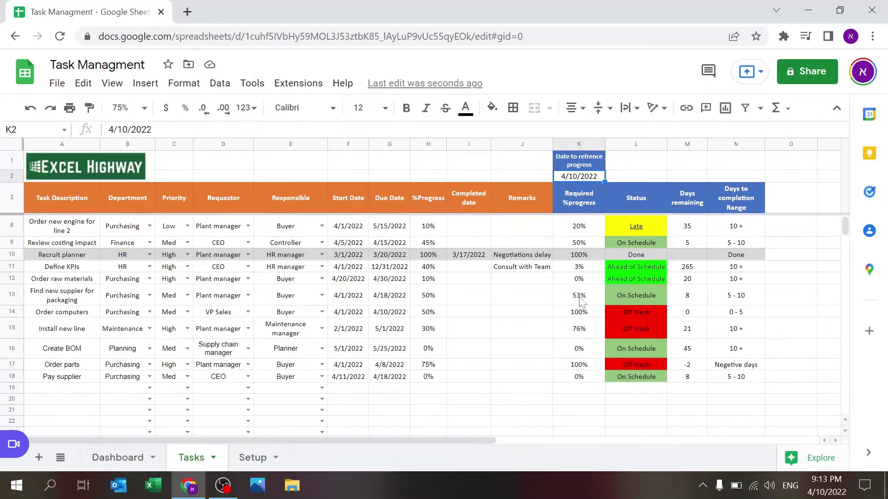
{"action": "left_click", "coordinate": [579, 378]}
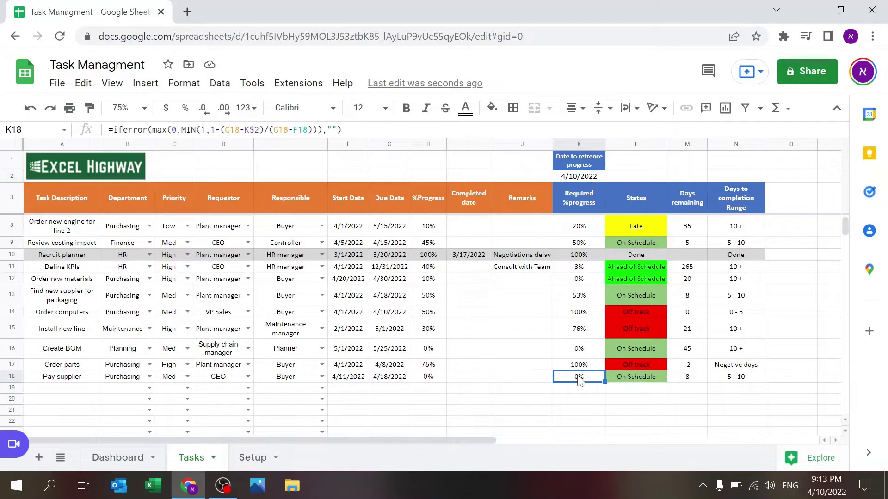
{"action": "left_click", "coordinate": [638, 381]}
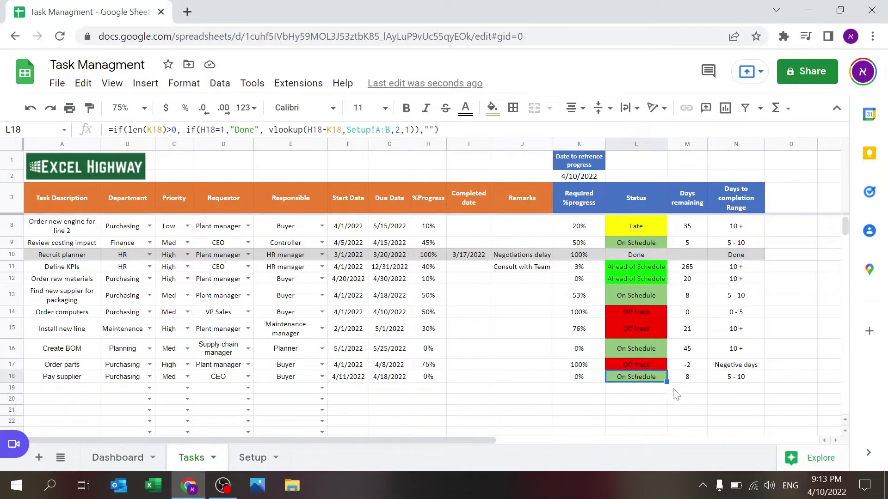
{"action": "left_click", "coordinate": [697, 379]}
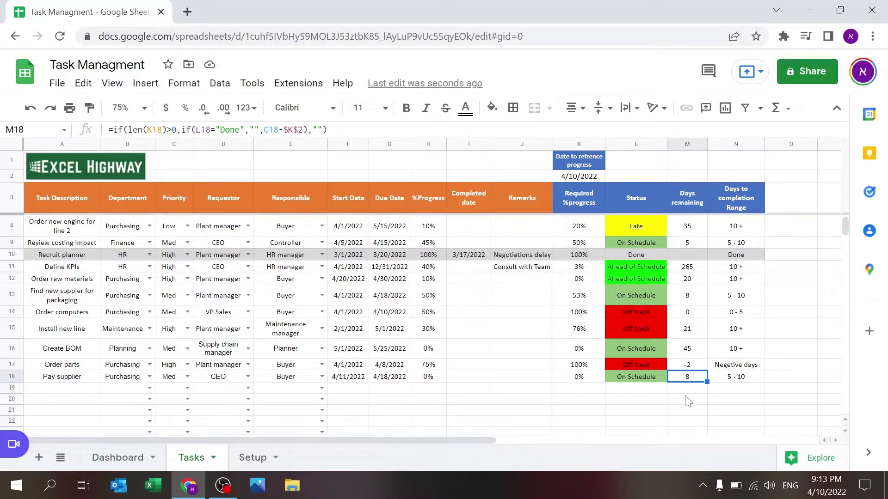
{"action": "left_click", "coordinate": [754, 379]}
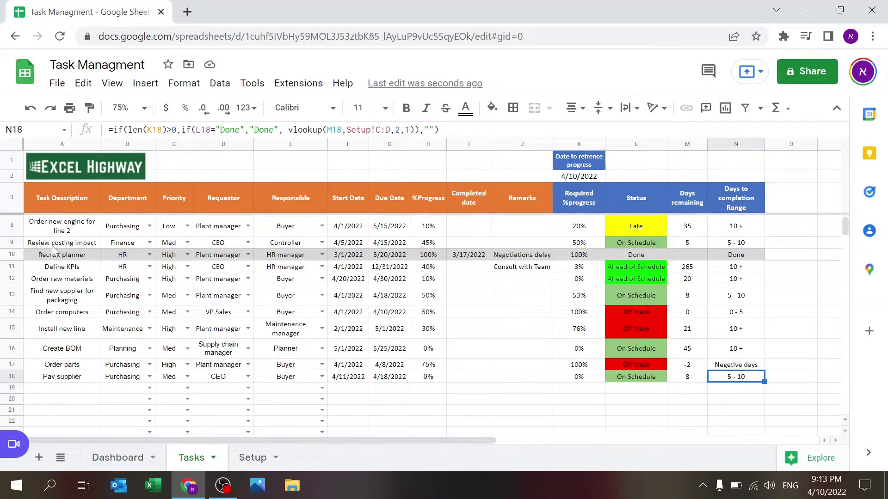
{"action": "left_click", "coordinate": [12, 255]}
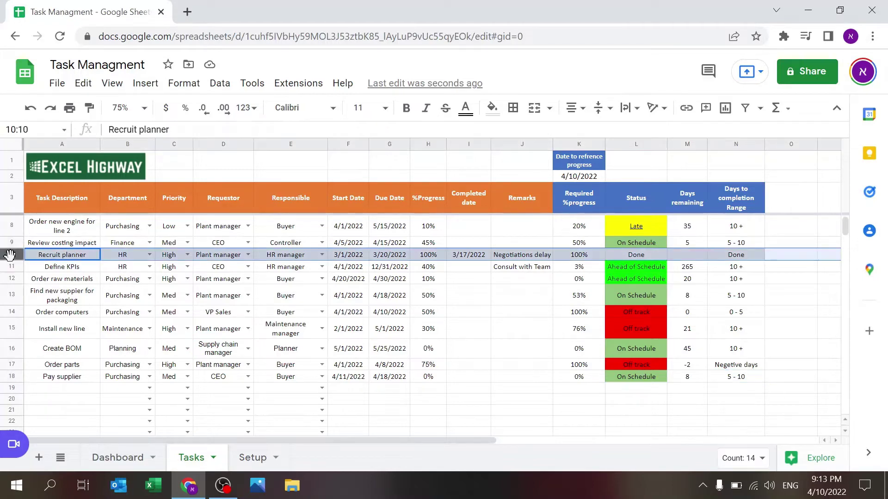
{"action": "left_click", "coordinate": [470, 314]}
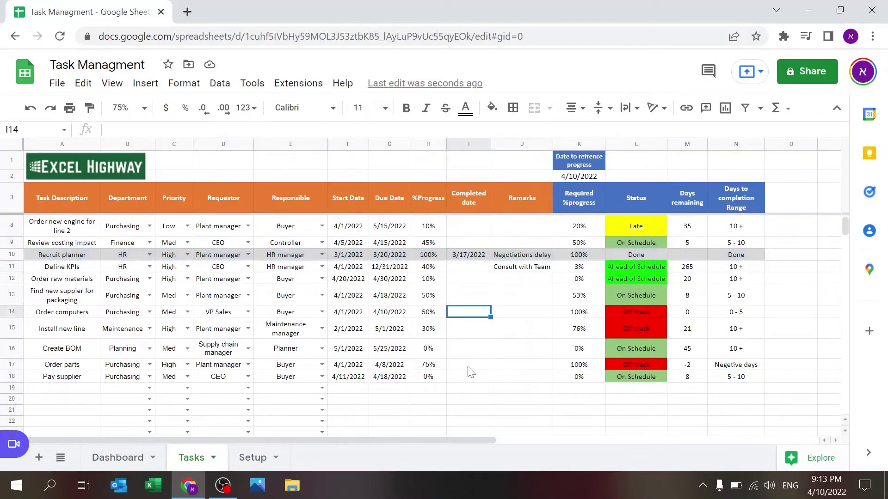
{"action": "left_click", "coordinate": [439, 377]}
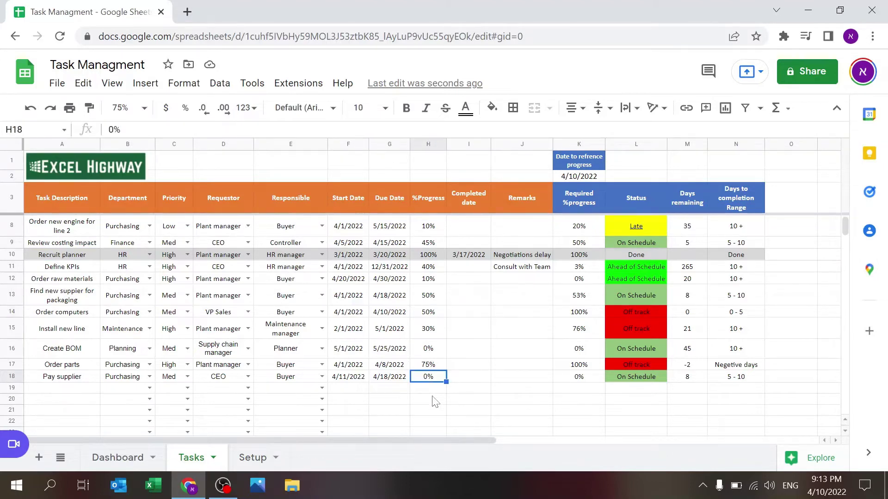
{"action": "type", "text": "100"}
{"action": "key", "text": "Return"}
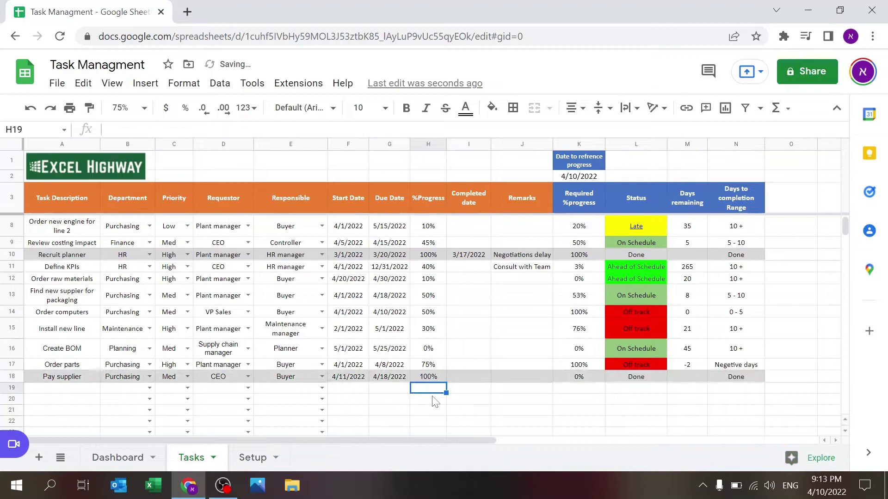
{"action": "key", "text": "Up"}
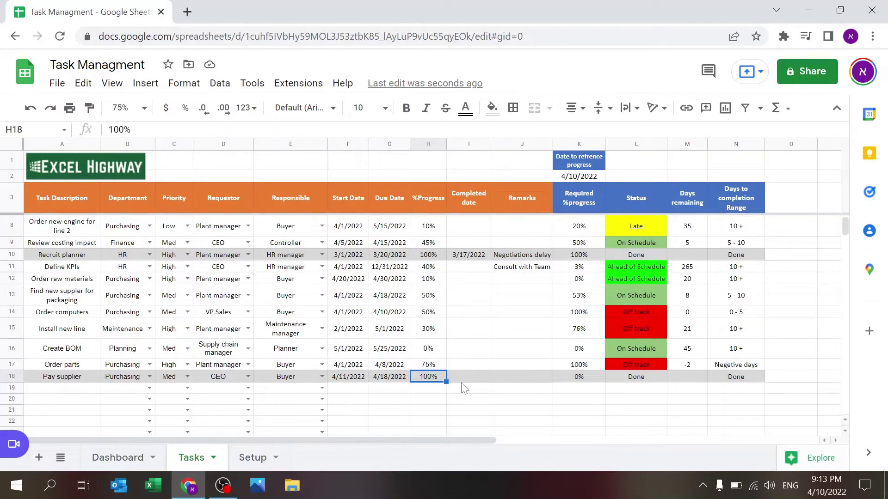
{"action": "key", "text": "ctrl+z"}
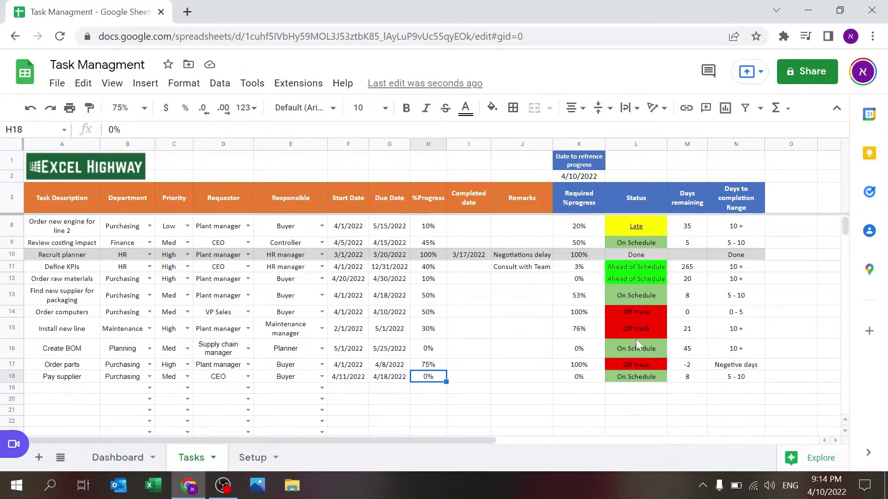
{"action": "left_click", "coordinate": [648, 313]}
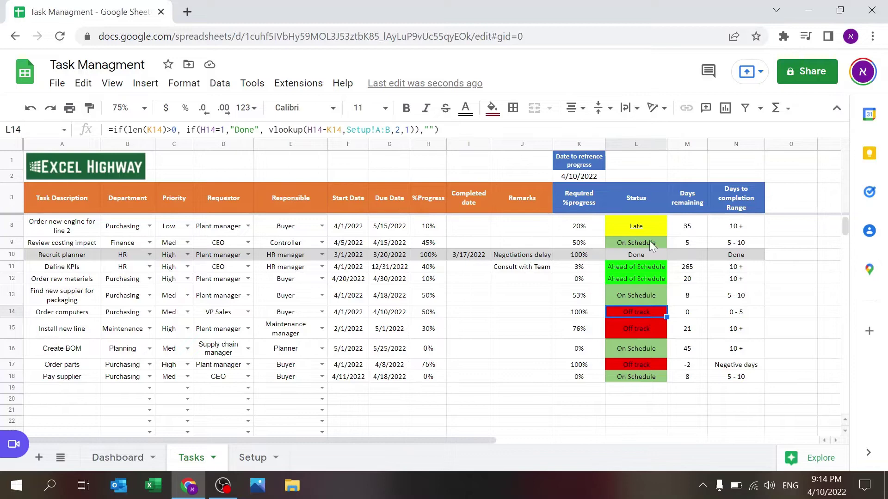
{"action": "left_click", "coordinate": [651, 228]}
{"action": "left_click", "coordinate": [637, 355]}
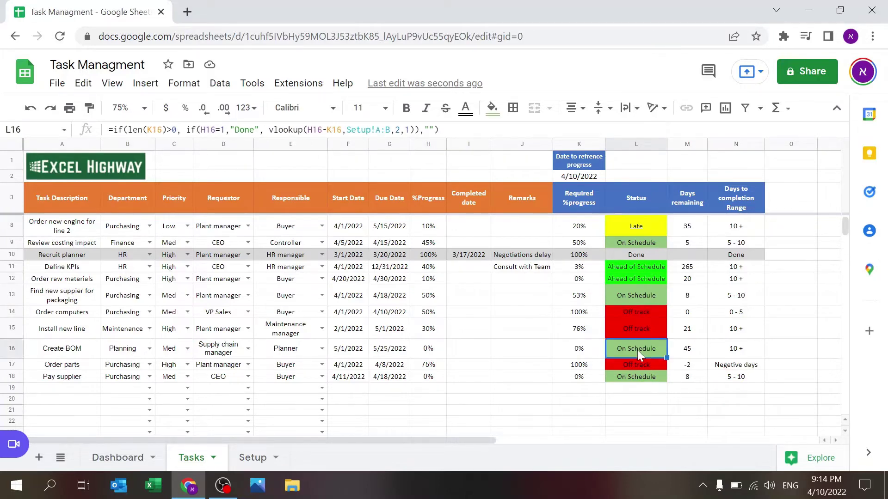
{"action": "left_click", "coordinate": [648, 267]}
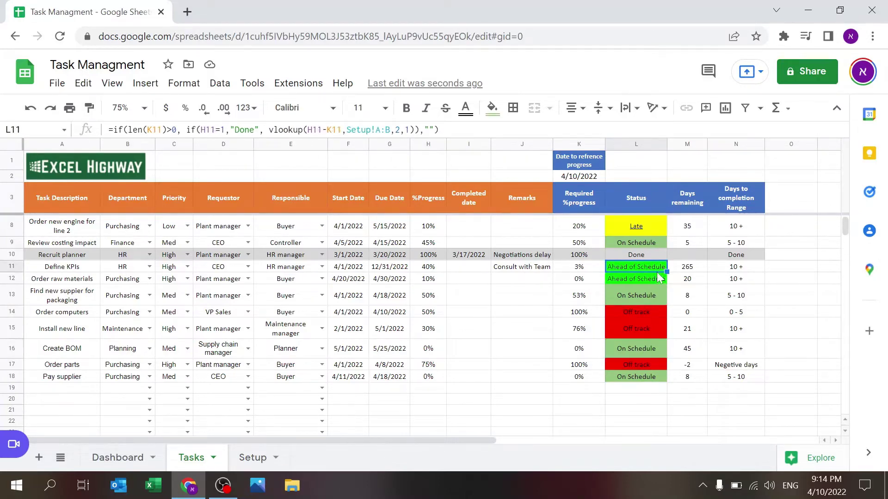
{"action": "left_click", "coordinate": [648, 348]}
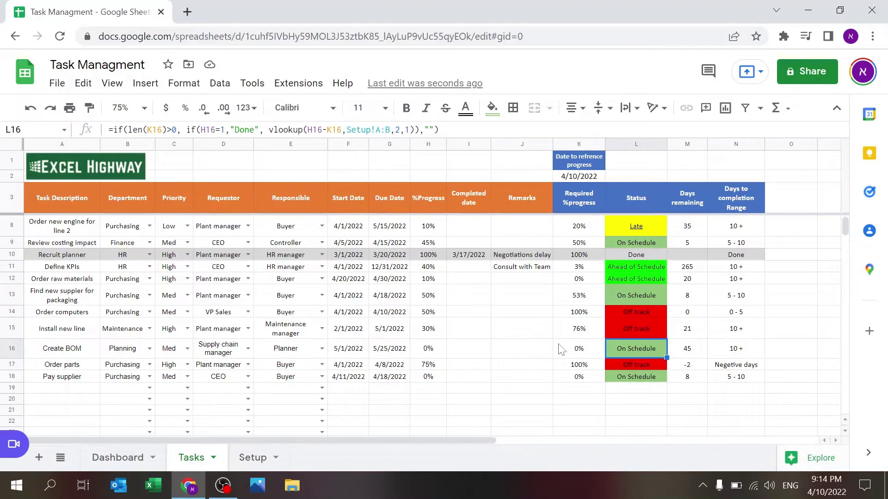
{"action": "left_click", "coordinate": [220, 85]}
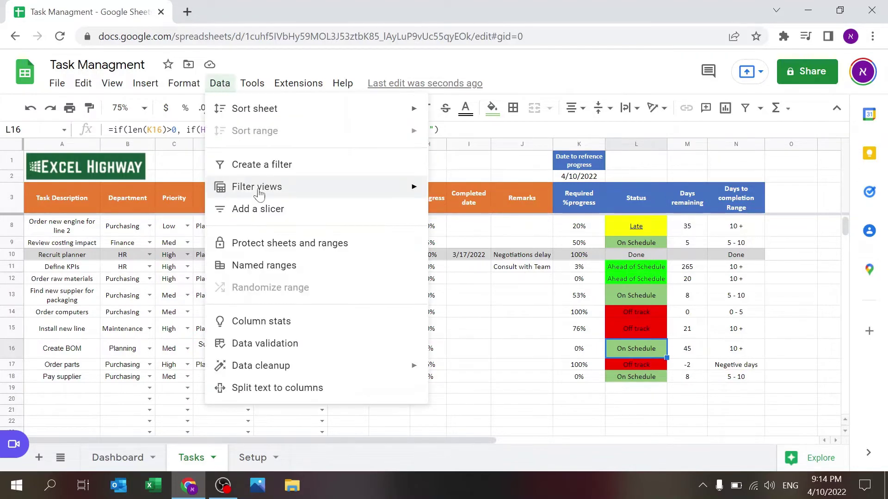
{"action": "key", "text": "Escape"}
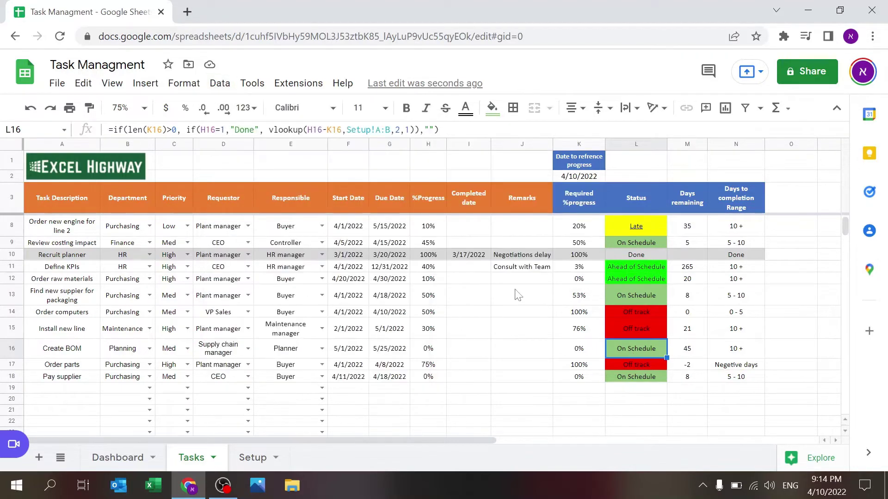
{"action": "left_click", "coordinate": [658, 376]}
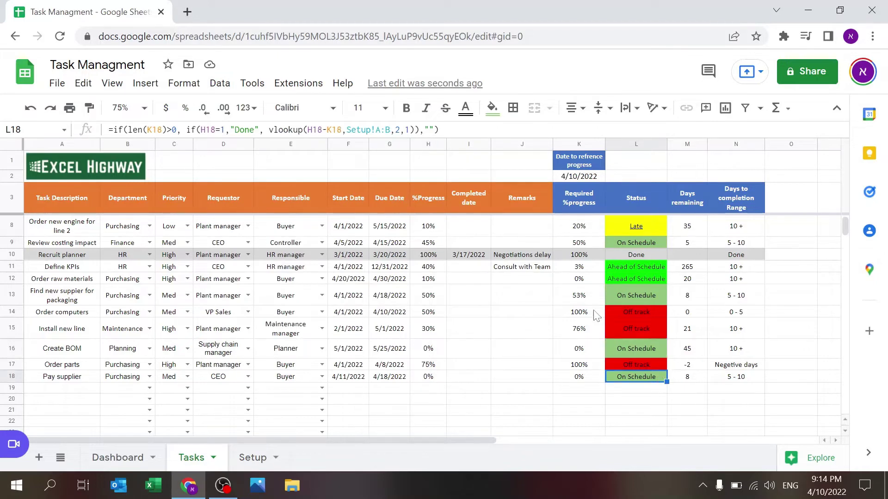
{"action": "left_click", "coordinate": [113, 84]}
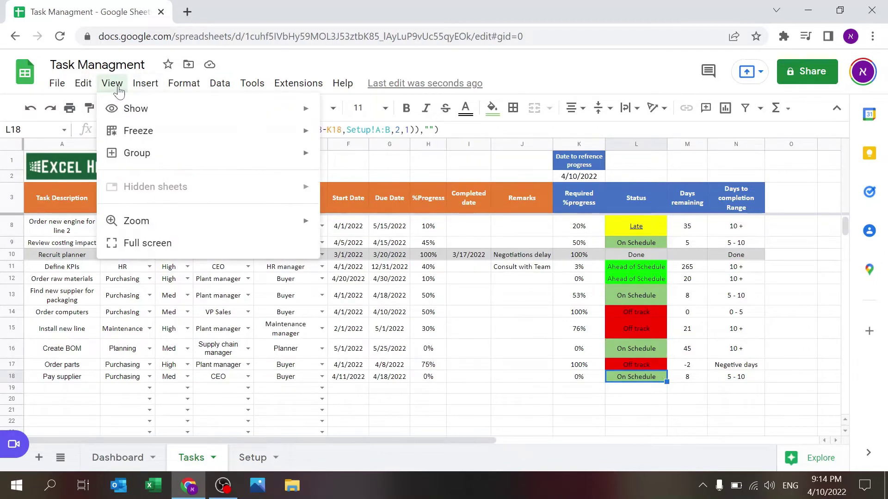
{"action": "left_click", "coordinate": [195, 92]}
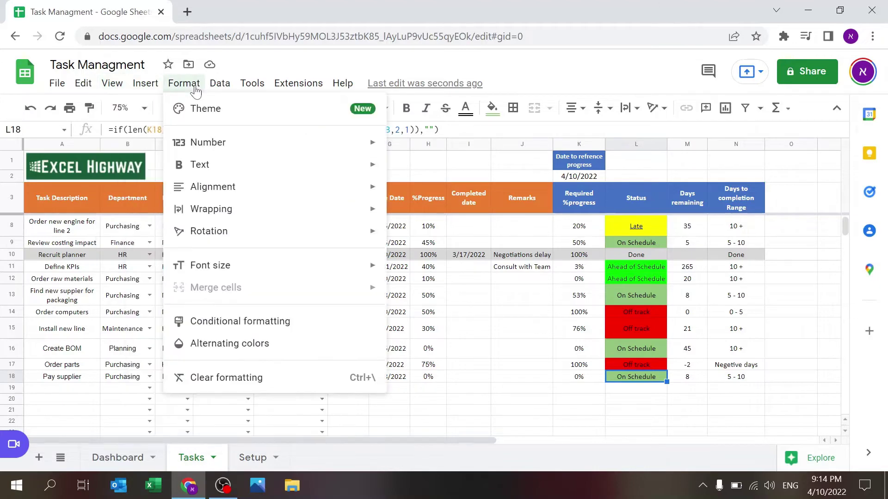
{"action": "left_click", "coordinate": [250, 328]}
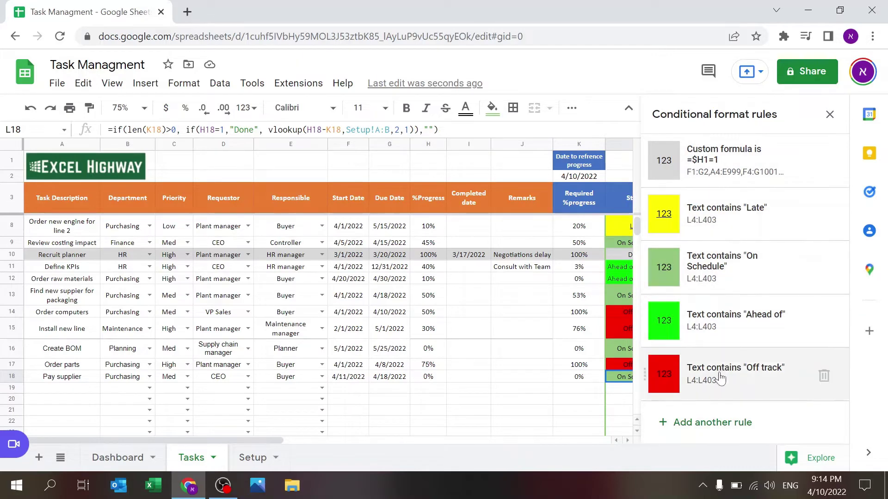
{"action": "left_click", "coordinate": [739, 226]}
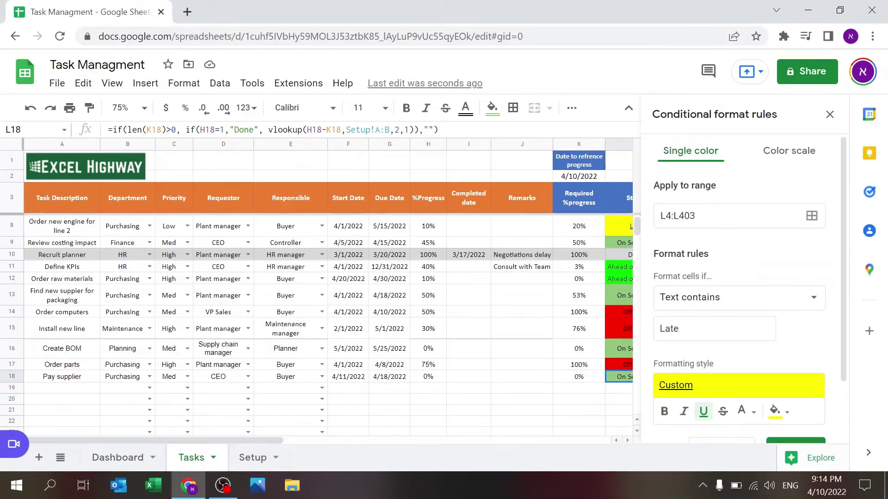
{"action": "left_click_drag", "start_coordinate": [842, 279], "coordinate": [792, 358]}
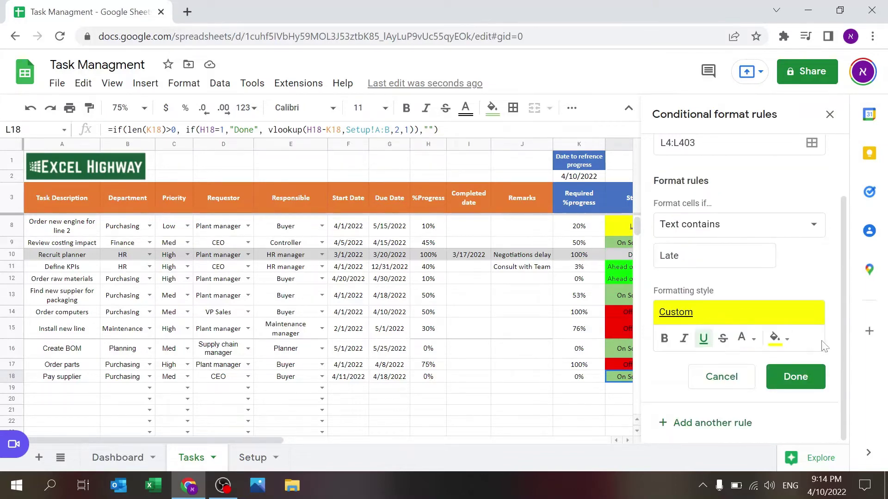
{"action": "left_click", "coordinate": [830, 115]}
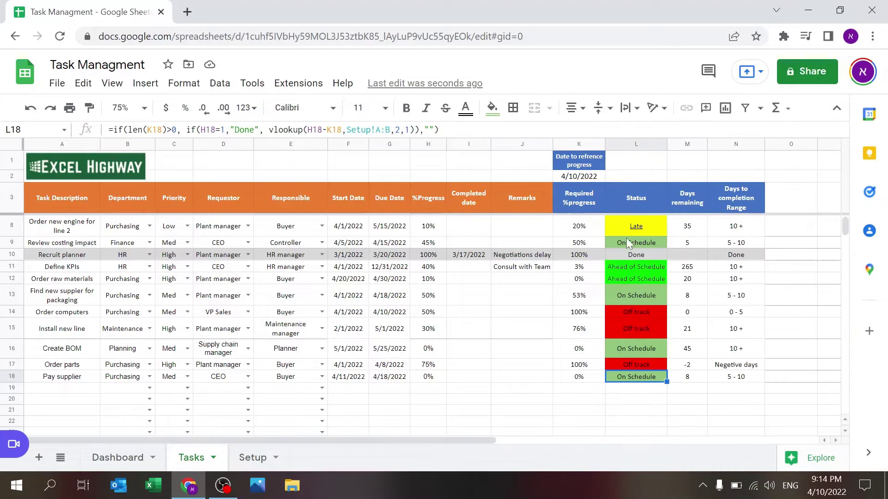
{"action": "left_click", "coordinate": [176, 88]}
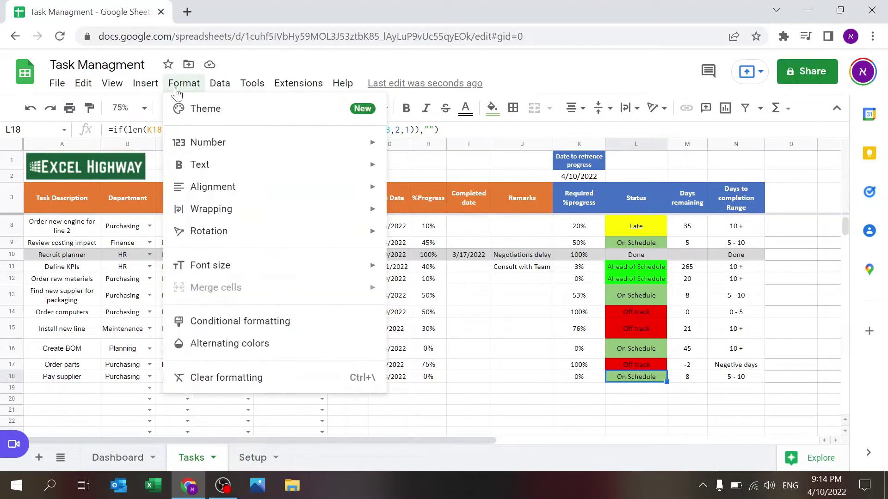
{"action": "mouse_move", "coordinate": [216, 274]}
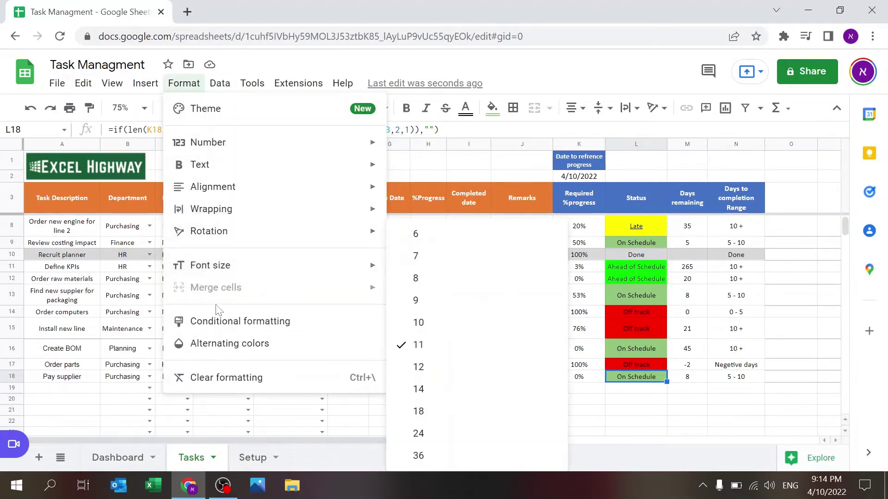
{"action": "left_click", "coordinate": [222, 321]}
{"action": "left_click", "coordinate": [715, 161]}
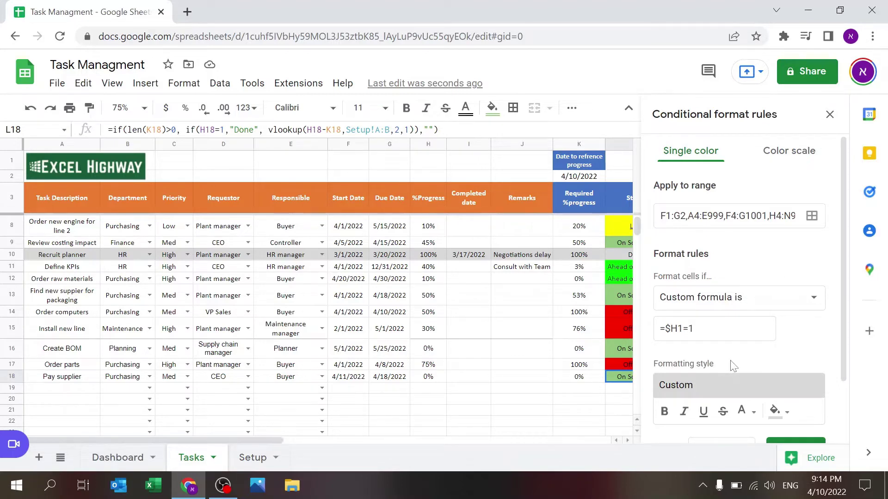
{"action": "left_click", "coordinate": [795, 442]}
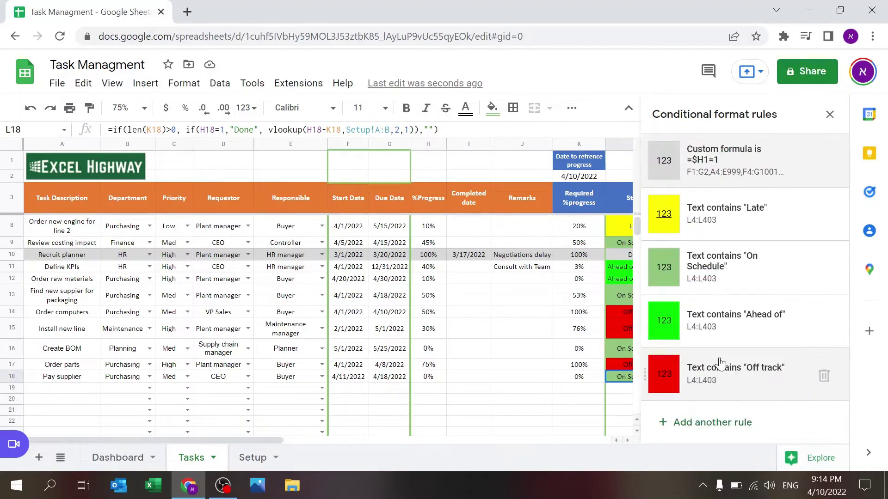
{"action": "left_click", "coordinate": [745, 322]}
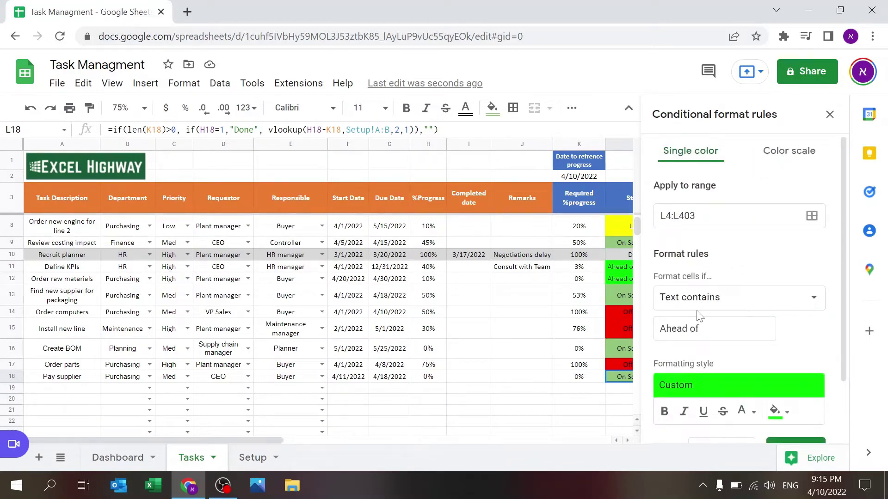
{"action": "left_click", "coordinate": [795, 442]}
{"action": "left_click", "coordinate": [830, 116]}
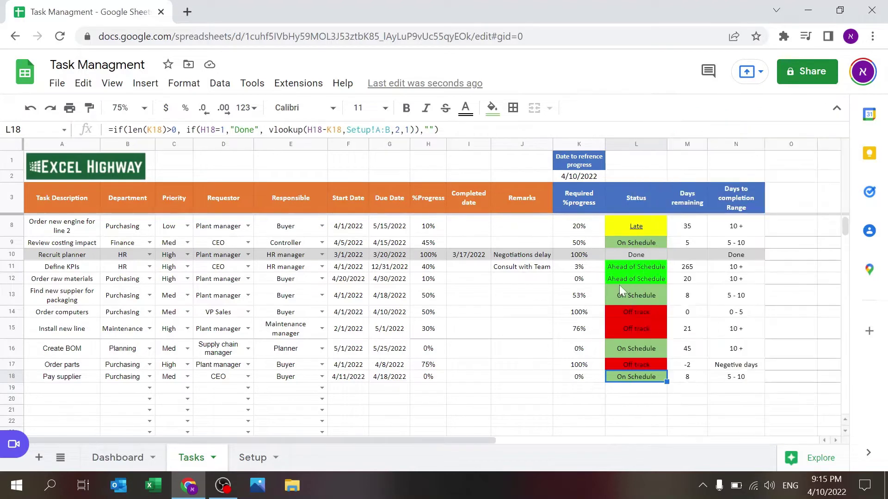
{"action": "left_click", "coordinate": [638, 420]}
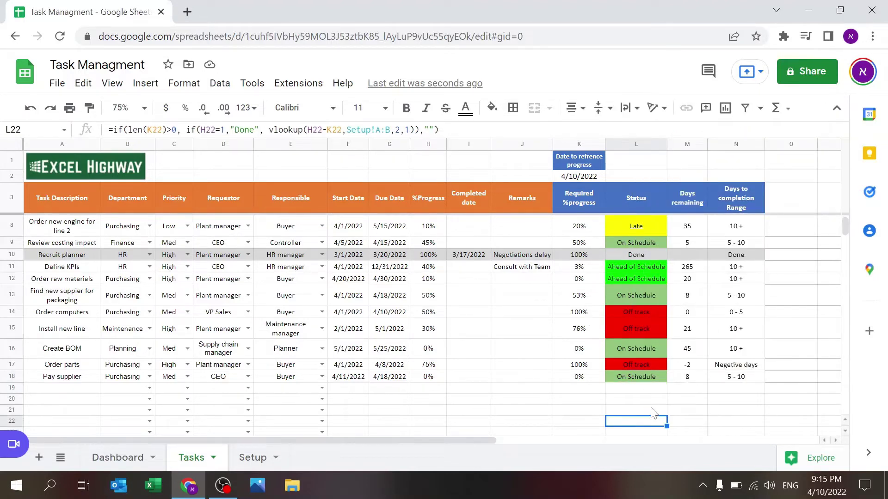
{"action": "left_click", "coordinate": [581, 378]}
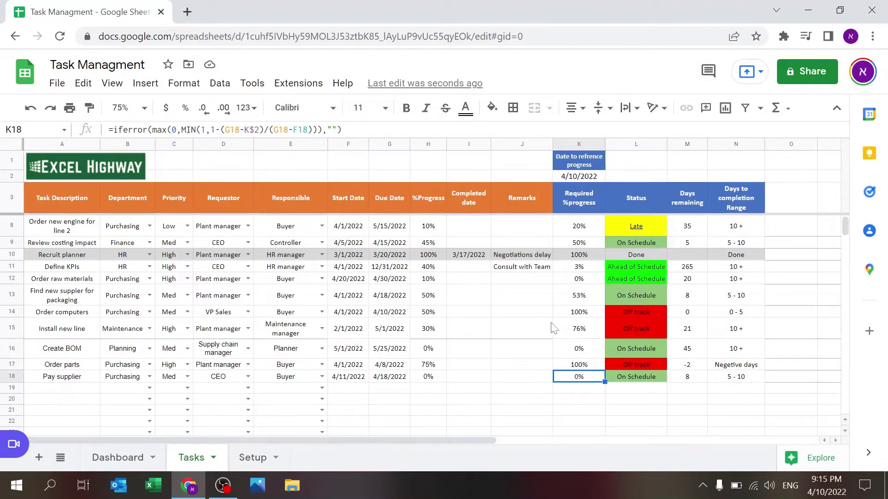
{"action": "left_click", "coordinate": [573, 357]}
{"action": "left_click", "coordinate": [574, 367]}
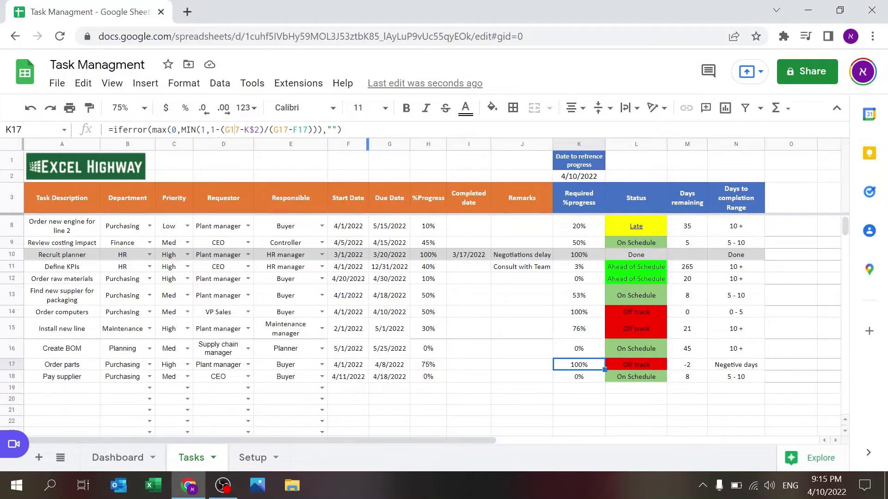
{"action": "key", "text": "F2"}
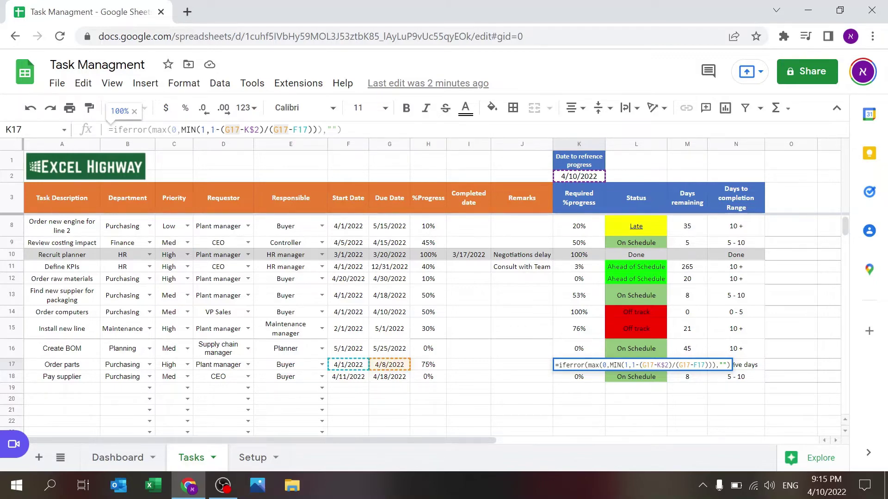
{"action": "key", "text": "Escape"}
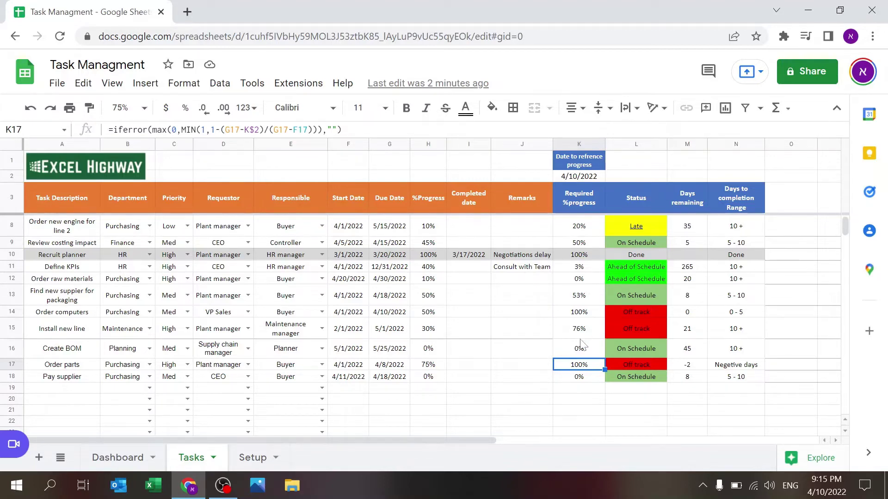
{"action": "left_click", "coordinate": [403, 334]}
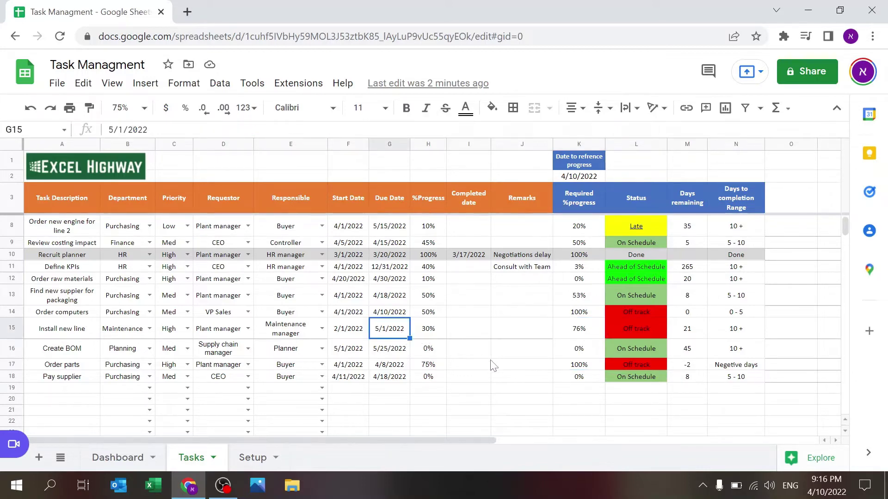
{"action": "left_click", "coordinate": [356, 332]}
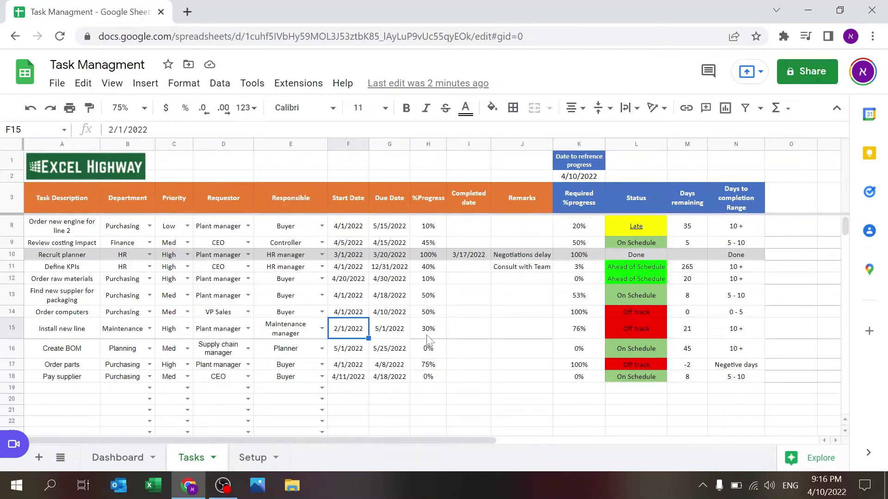
{"action": "left_click", "coordinate": [590, 178]}
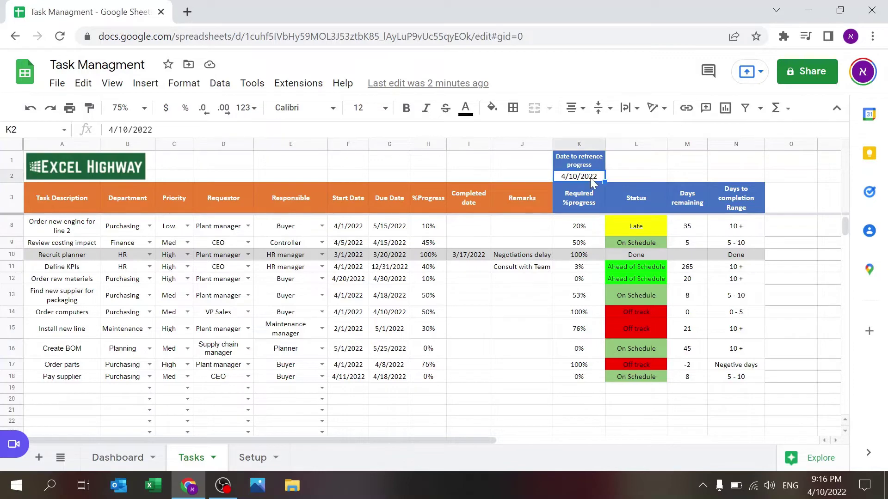
{"action": "left_click", "coordinate": [562, 331]}
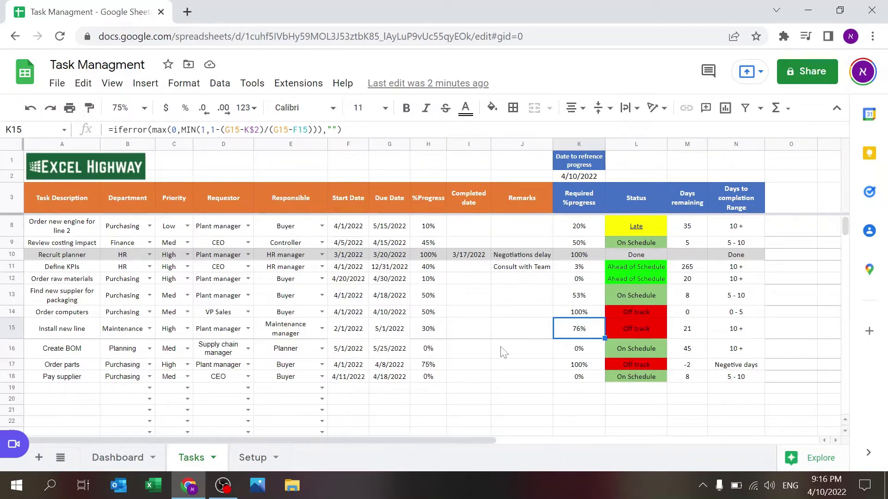
Change Install new line's progress in H15 from 30% to 80%.
{"action": "right_click", "coordinate": [441, 337]}
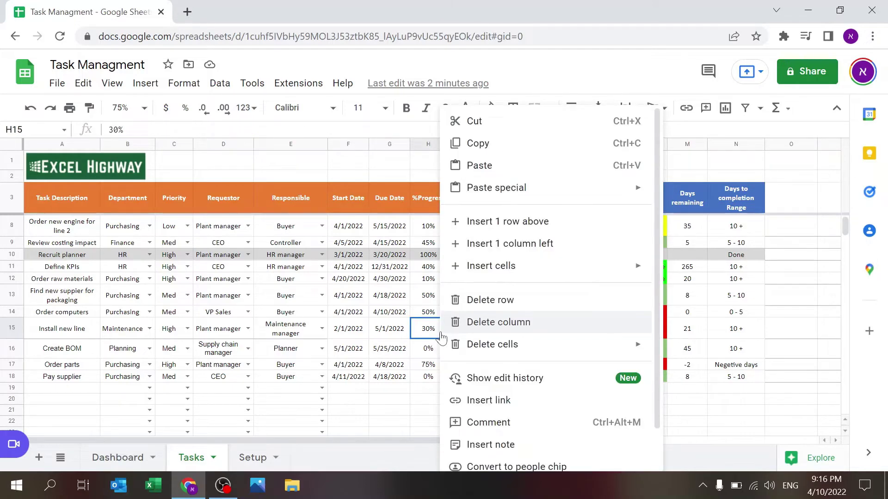
{"action": "key", "text": "Escape"}
{"action": "type", "text": "50"}
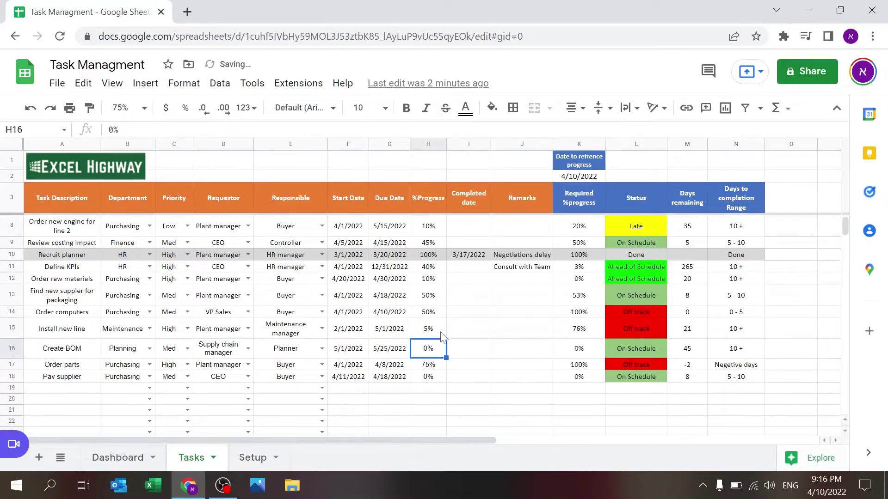
{"action": "key", "text": "BackSpace"}
{"action": "type", "text": "5."}
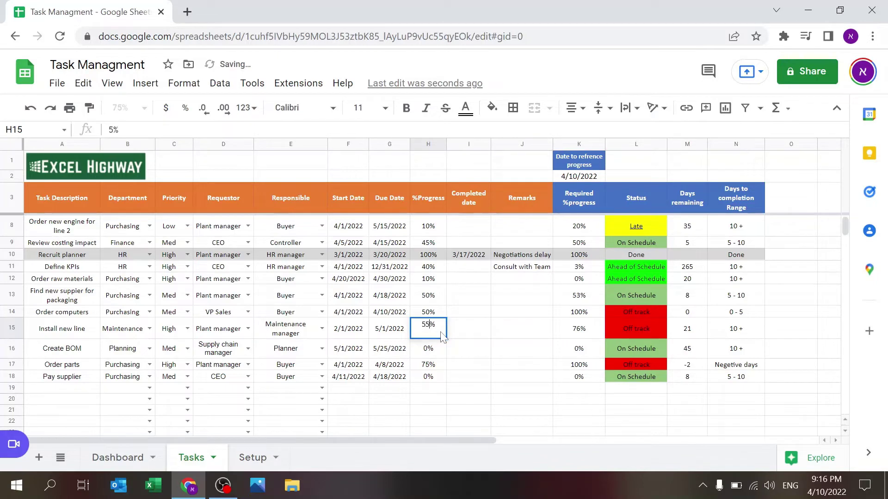
{"action": "key", "text": "BackSpace"}
{"action": "key", "text": "BackSpace"}
{"action": "key", "text": "BackSpace"}
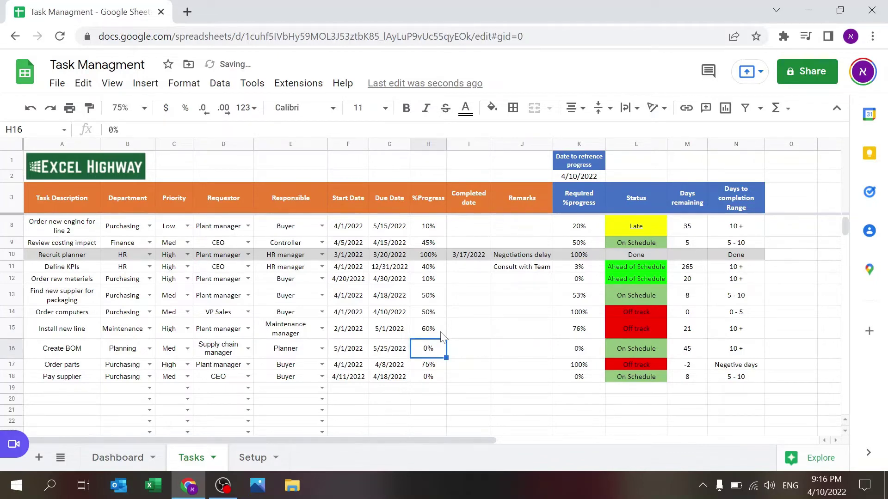
{"action": "type", "text": "60"}
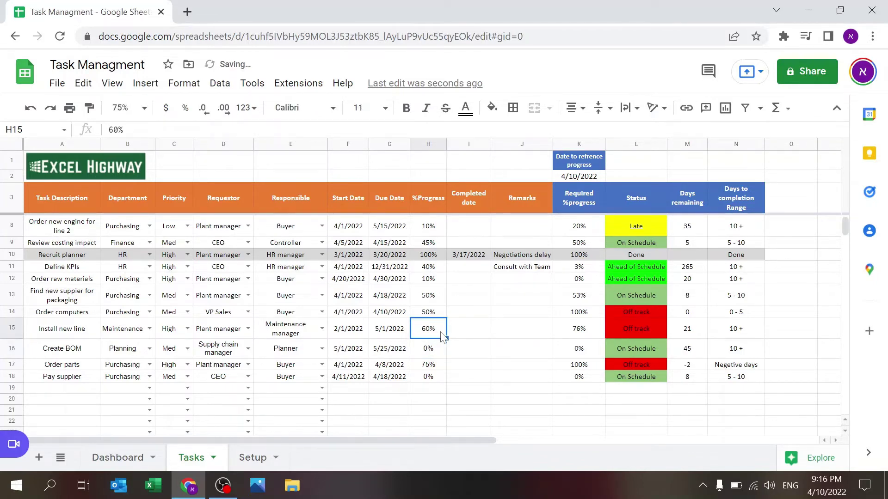
{"action": "key", "text": "BackSpace"}
{"action": "key", "text": "BackSpace"}
{"action": "type", "text": "80"}
{"action": "key", "text": "Return"}
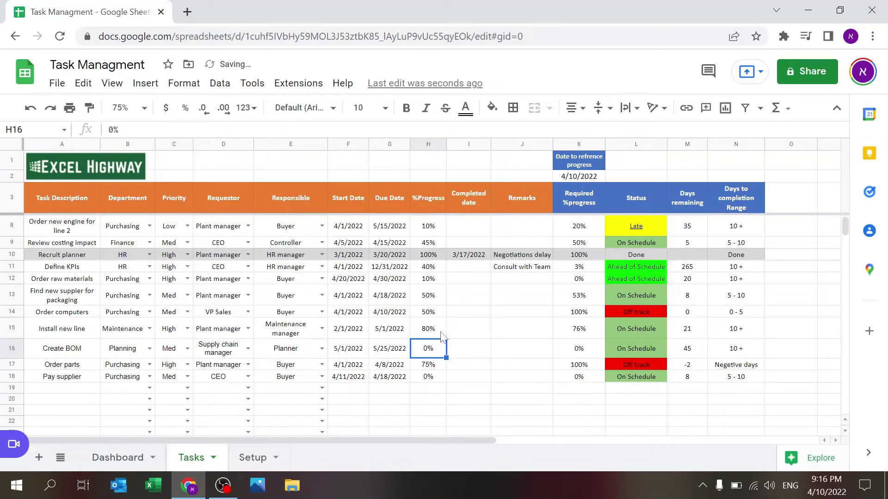
Lower H15's progress to 75% and then 71%, and view the Setup status tables.
{"action": "left_click", "coordinate": [442, 336]}
{"action": "type", "text": "75"}
{"action": "key", "text": "Return"}
{"action": "left_click", "coordinate": [442, 336]}
{"action": "type", "text": "75"}
{"action": "key", "text": "Return"}
{"action": "left_click", "coordinate": [442, 337]}
{"action": "type", "text": "73"}
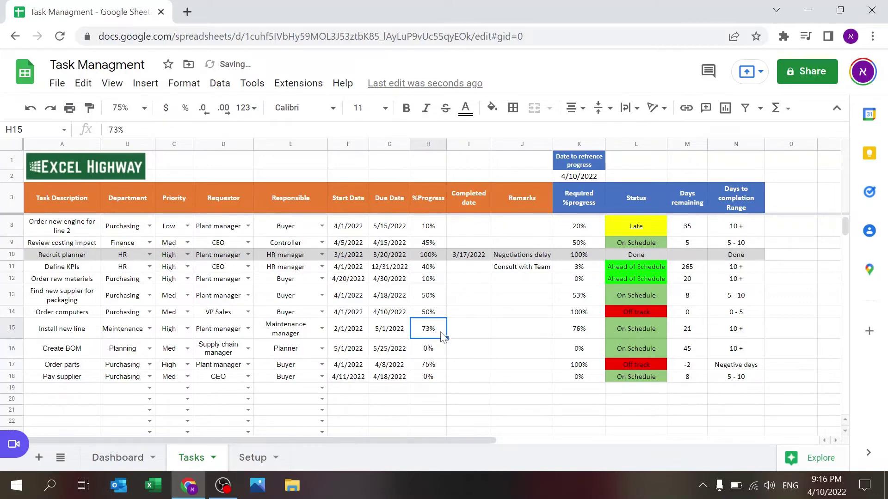
{"action": "key", "text": "BackSpace"}
{"action": "type", "text": "1"}
{"action": "key", "text": "Return"}
{"action": "left_click", "coordinate": [442, 336]}
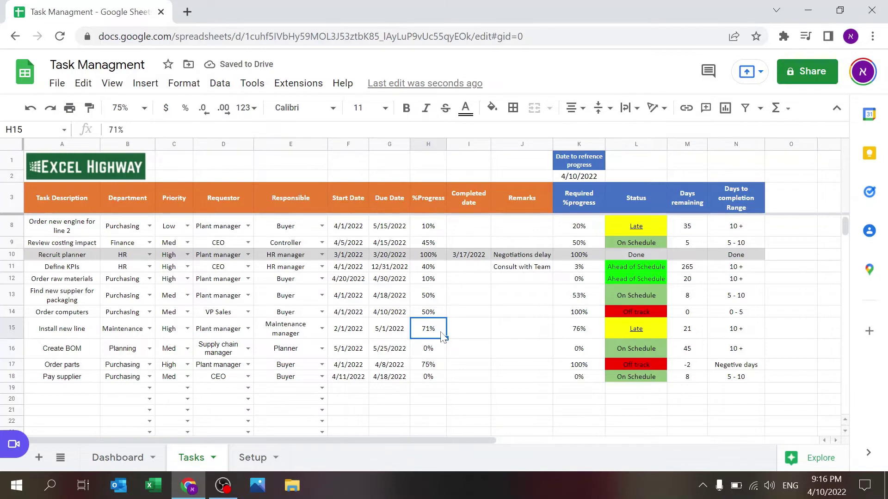
{"action": "left_click", "coordinate": [251, 458]}
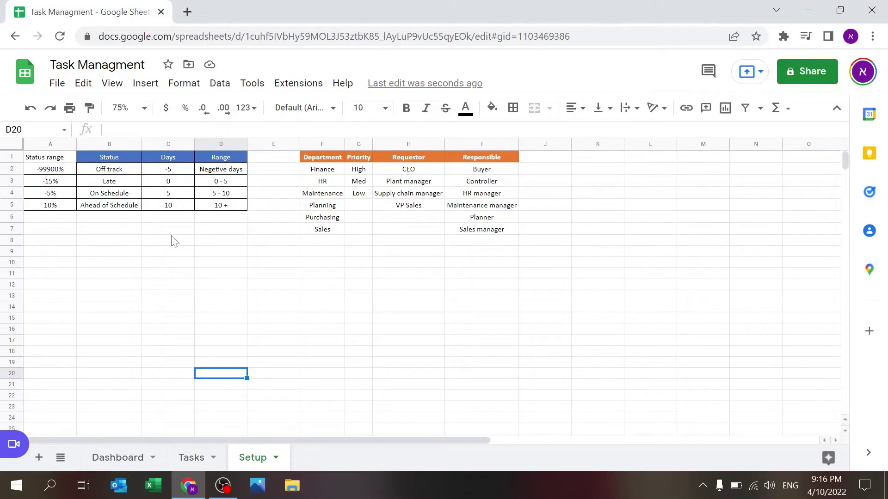
Lower Install new line's progress in H15 through 70% and 65% to 60%.
{"action": "left_click", "coordinate": [192, 456]}
{"action": "key", "text": "Return"}
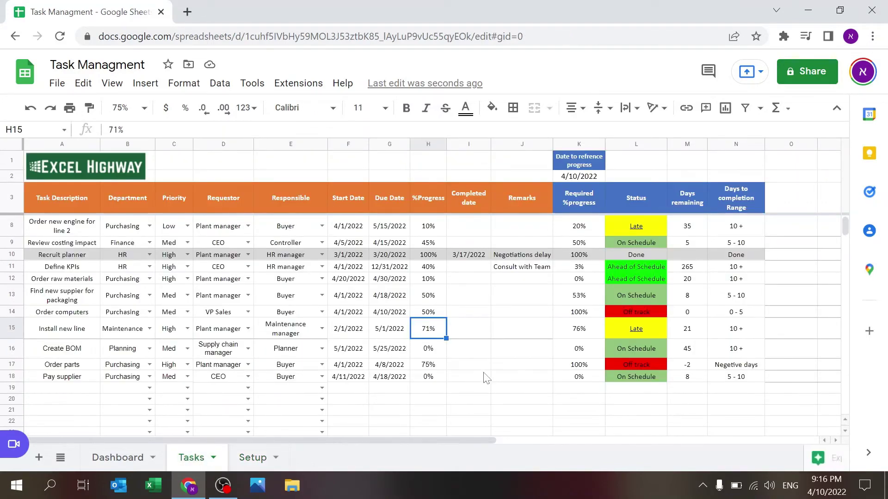
{"action": "key", "text": "Left"}
{"action": "key", "text": "BackSpace"}
{"action": "type", "text": "0"}
{"action": "key", "text": "Return"}
{"action": "key", "text": "Up"}
{"action": "type", "text": "65"}
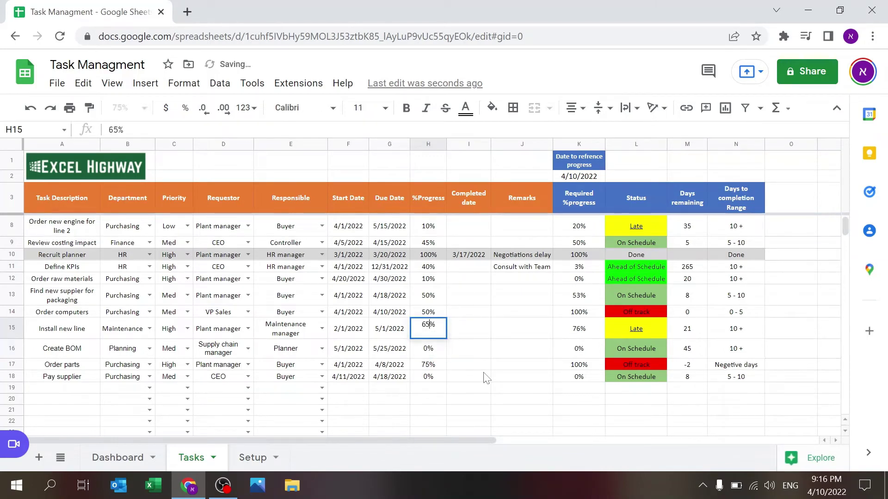
{"action": "key", "text": "Return"}
{"action": "key", "text": "Up"}
{"action": "type", "text": "60"}
{"action": "key", "text": "Return"}
{"action": "key", "text": "Up"}
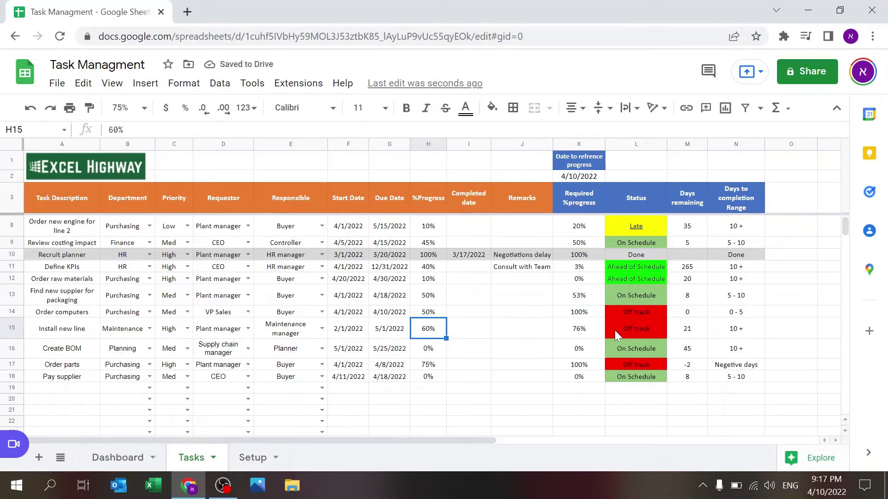
Check the Setup sheet's status thresholds in A2:A5, then return to Tasks.
{"action": "left_click", "coordinate": [251, 459]}
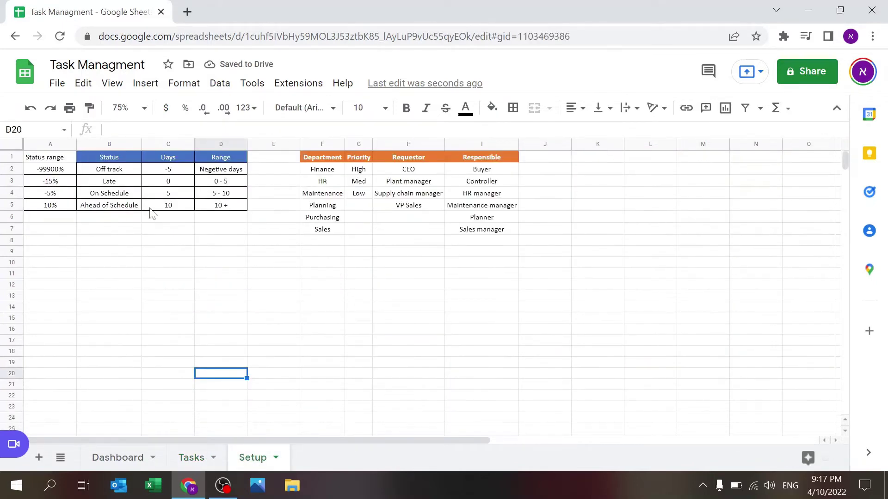
{"action": "left_click", "coordinate": [59, 171]}
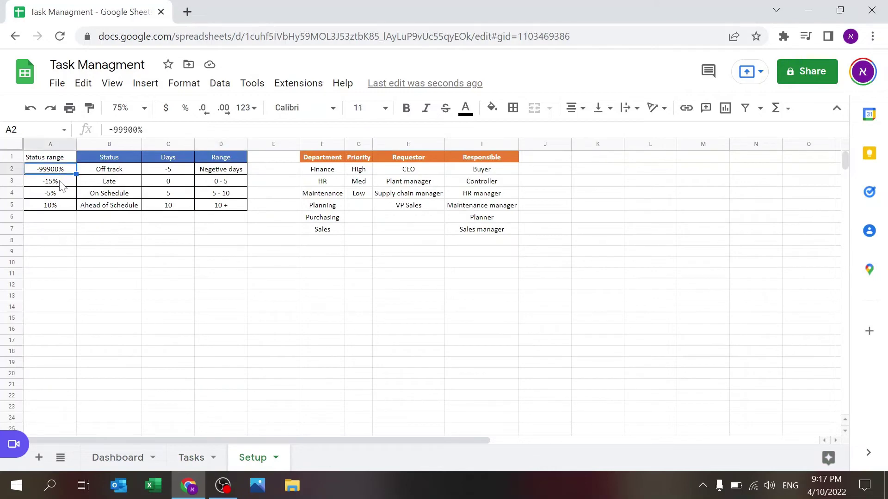
{"action": "left_click", "coordinate": [61, 182]}
{"action": "left_click", "coordinate": [65, 194]}
{"action": "left_click", "coordinate": [68, 205]}
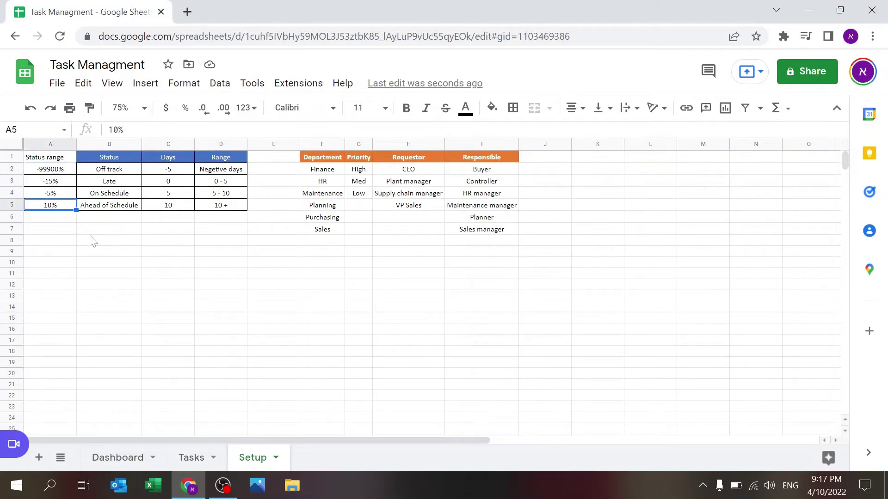
{"action": "left_click", "coordinate": [192, 460]}
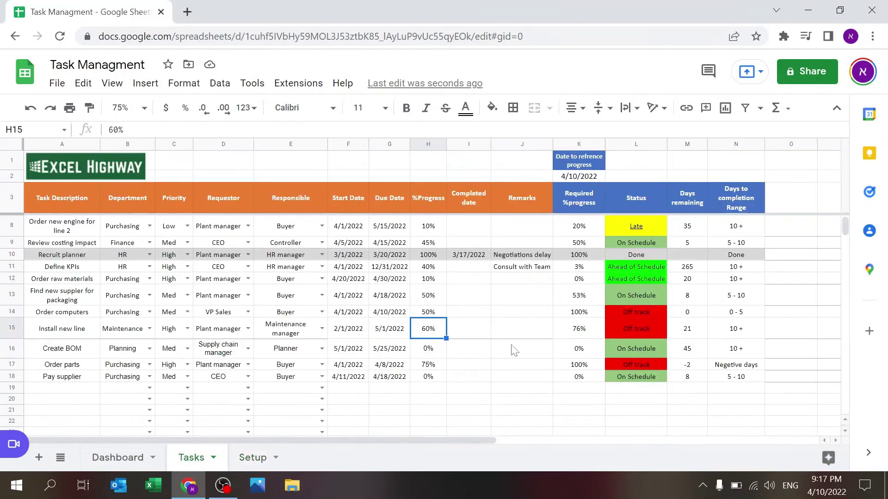
{"action": "left_click", "coordinate": [586, 329]}
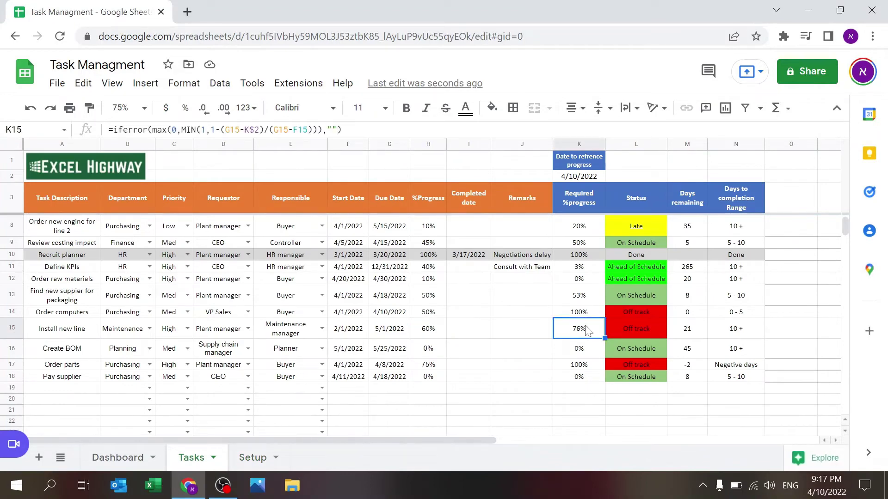
{"action": "left_click", "coordinate": [640, 327]}
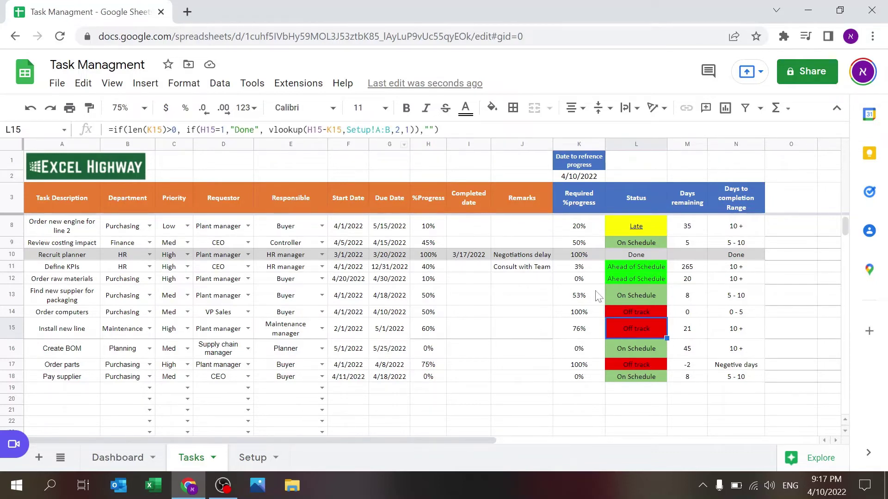
{"action": "left_click", "coordinate": [356, 130]}
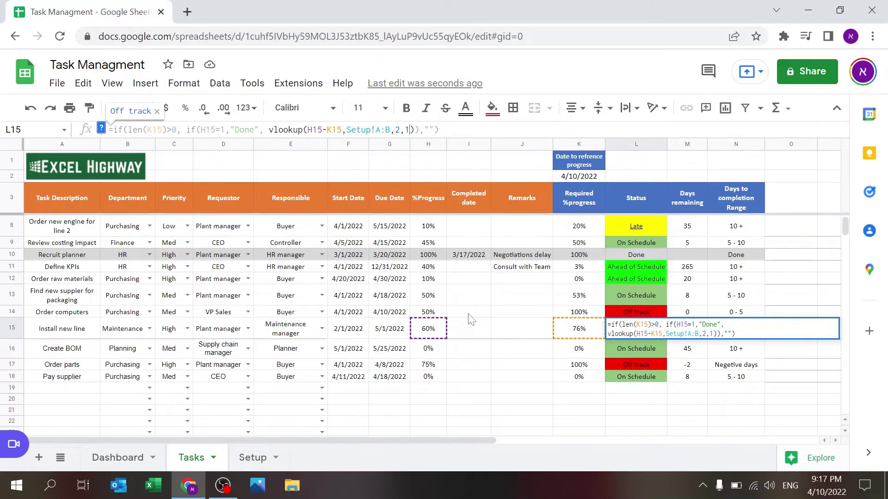
{"action": "key", "text": "Escape"}
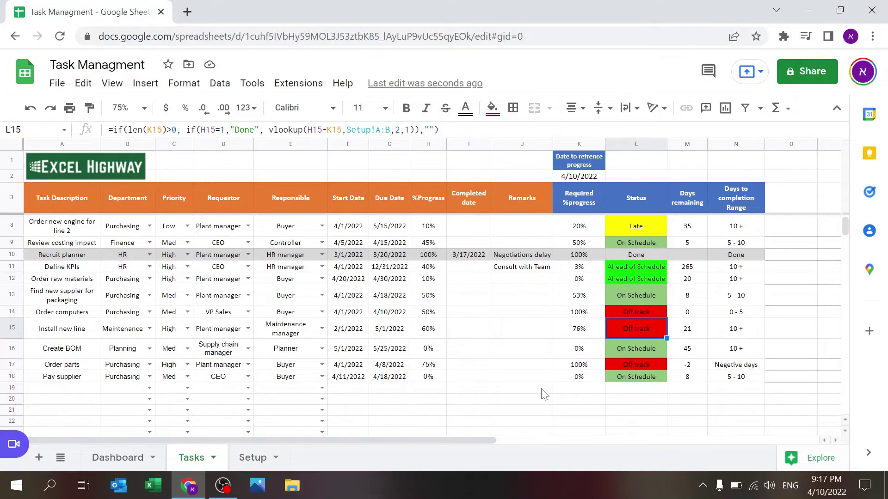
{"action": "left_click", "coordinate": [585, 388]}
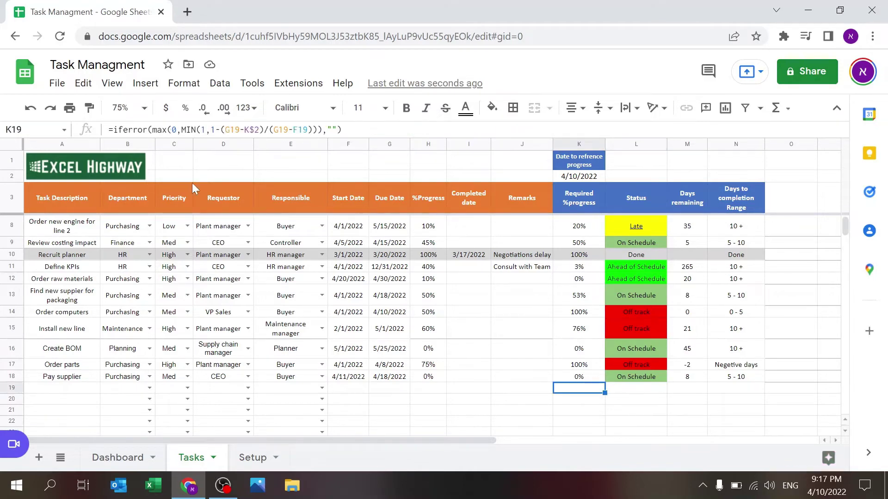
{"action": "left_click", "coordinate": [654, 391]}
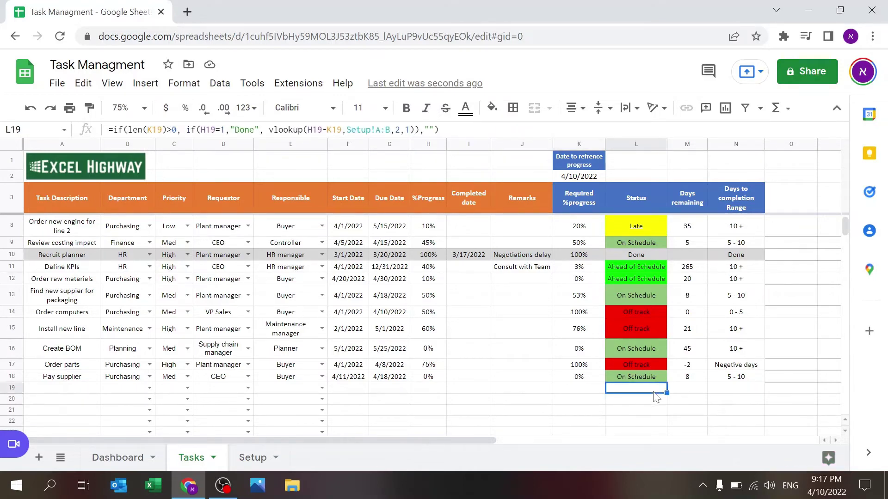
{"action": "left_click", "coordinate": [702, 387]}
{"action": "left_click", "coordinate": [721, 387]}
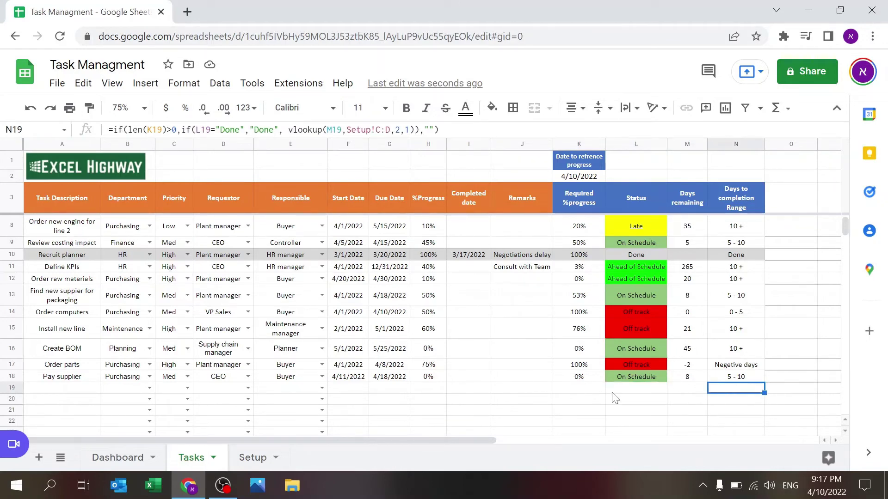
{"action": "left_click", "coordinate": [98, 391]}
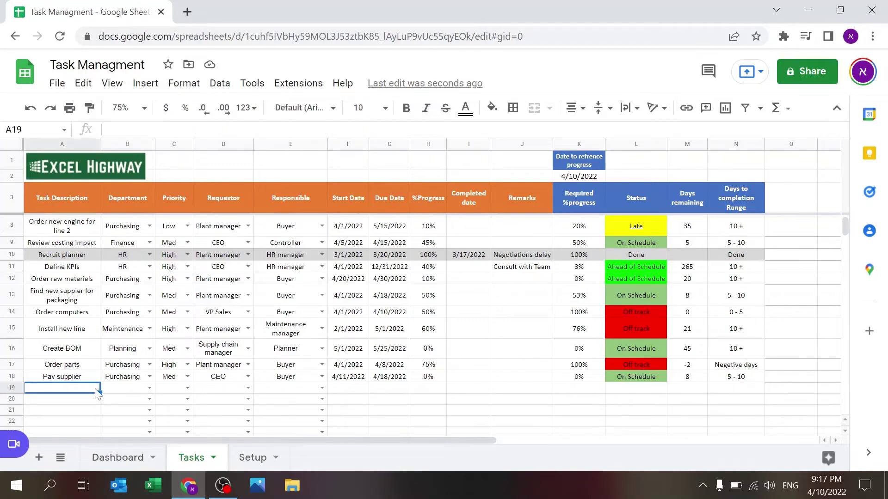
{"action": "type", "text": "as"}
{"action": "key", "text": "Return"}
{"action": "left_click", "coordinate": [103, 389]}
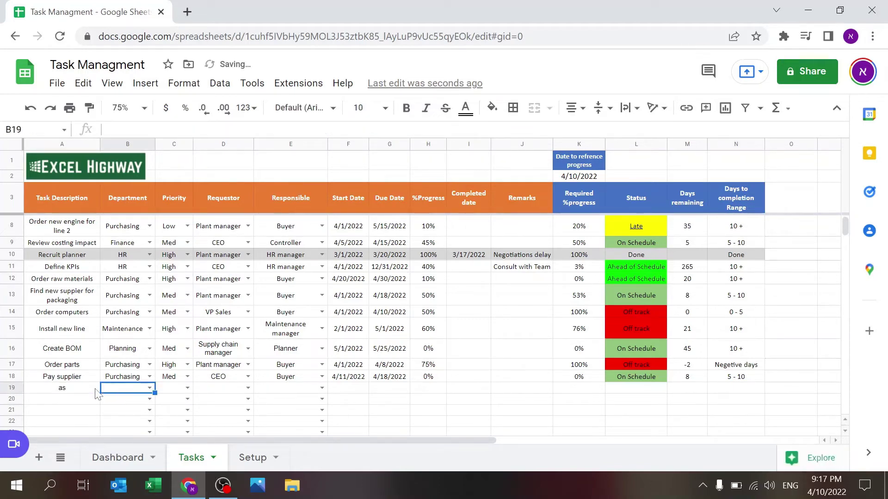
{"action": "left_click", "coordinate": [591, 393]}
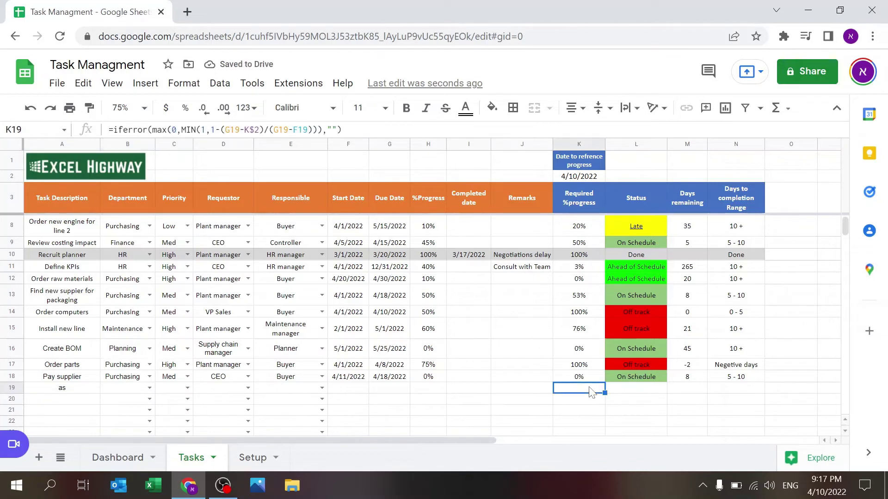
{"action": "left_click", "coordinate": [645, 389]}
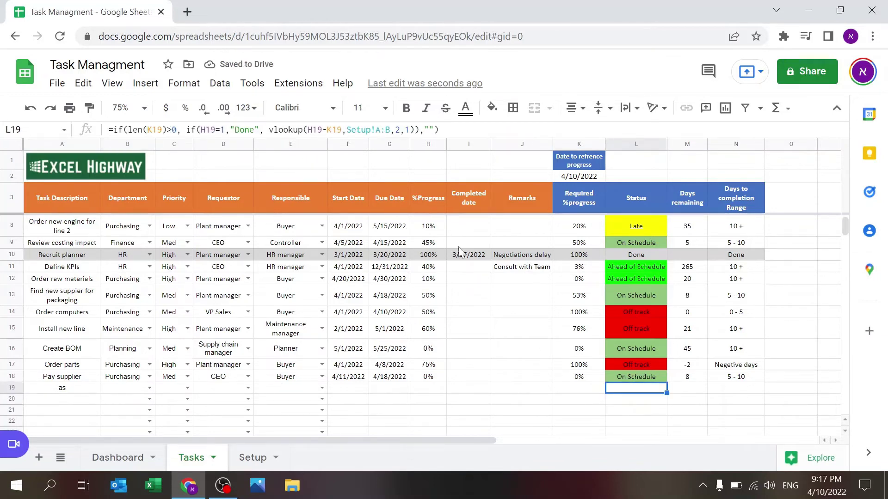
{"action": "left_click", "coordinate": [578, 386]}
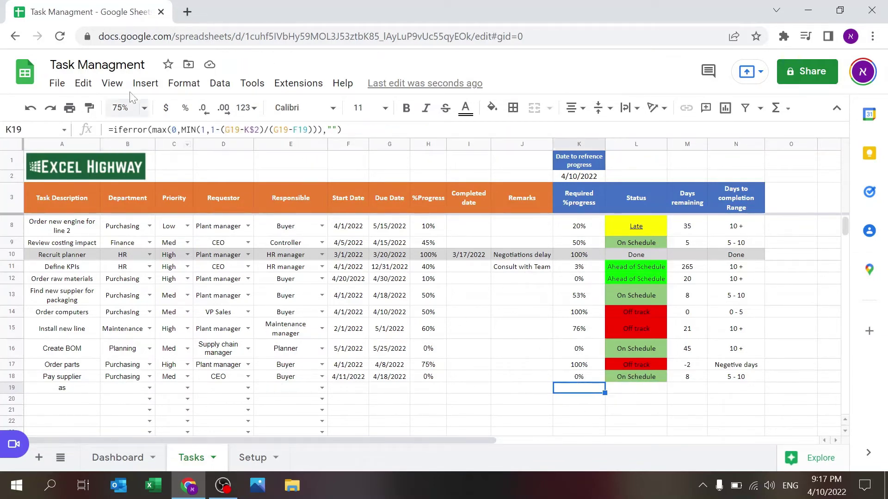
{"action": "key", "text": "Return"}
{"action": "key", "text": "Escape"}
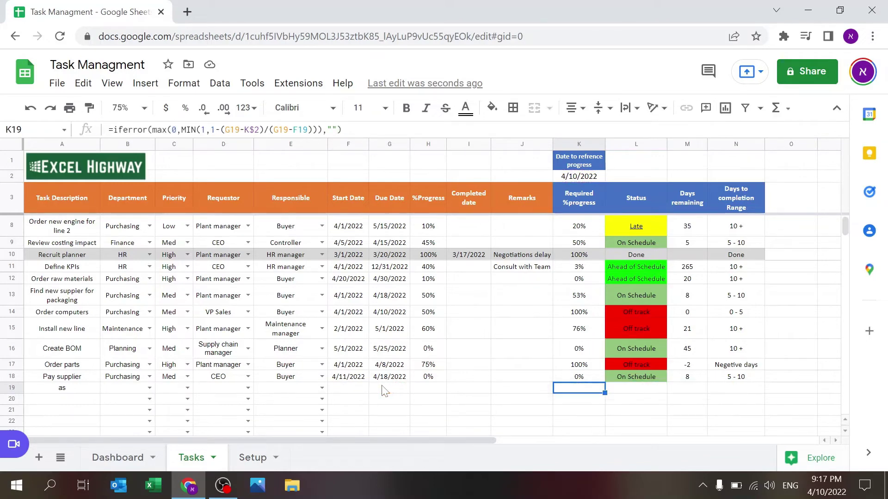
{"action": "left_click", "coordinate": [359, 391]}
{"action": "left_click", "coordinate": [86, 392]}
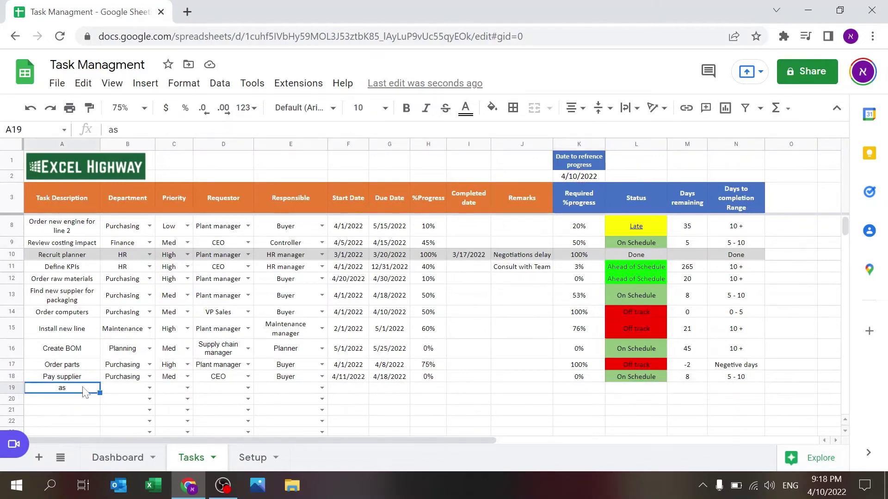
{"action": "key", "text": "Delete"}
{"action": "left_click", "coordinate": [356, 395]}
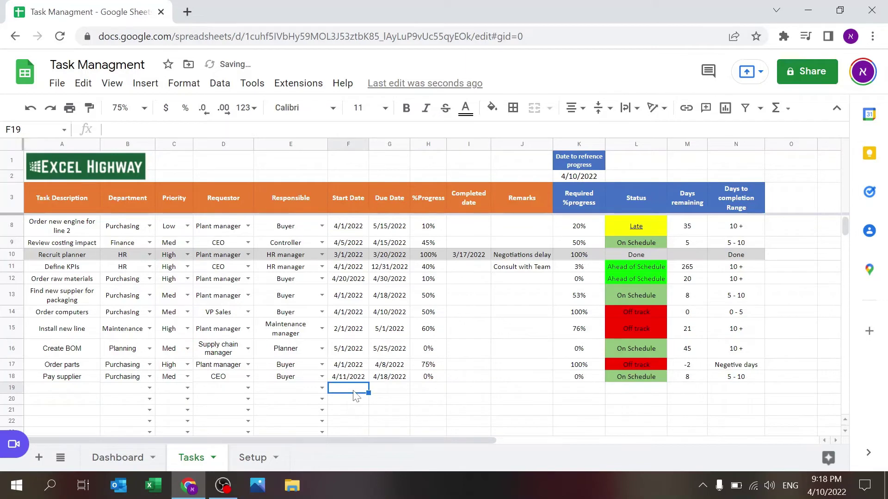
{"action": "type", "text": "5/1/22"}
{"action": "key", "text": "Tab"}
{"action": "type", "text": "5/"}
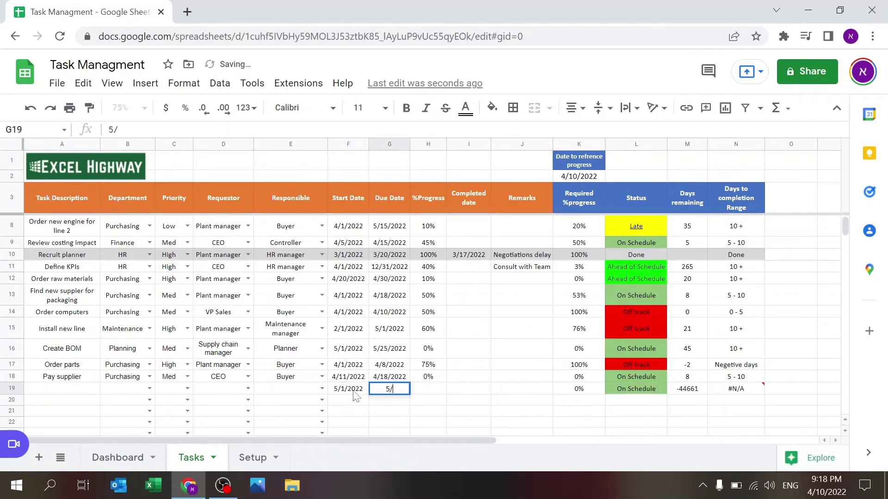
{"action": "type", "text": "22/202"}
{"action": "key", "text": "Return"}
{"action": "left_click", "coordinate": [356, 396]}
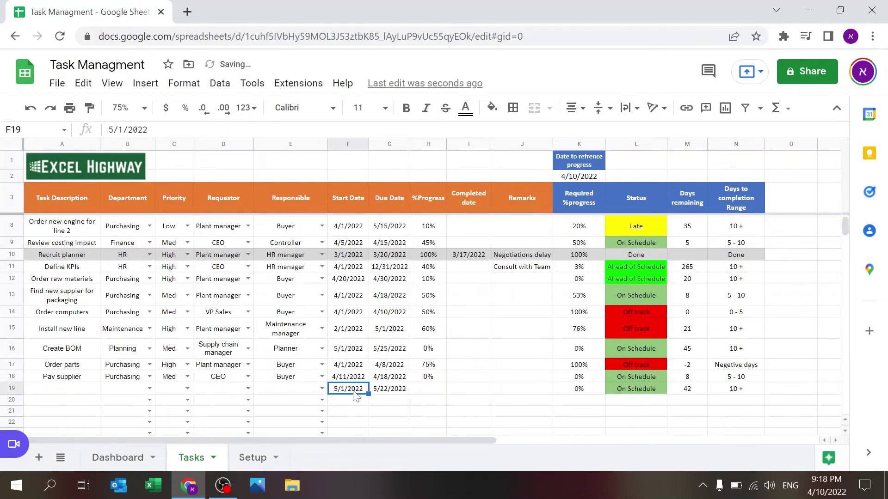
{"action": "key", "text": "Delete"}
{"action": "key", "text": "Right"}
{"action": "key", "text": "Delete"}
{"action": "key", "text": "Left"}
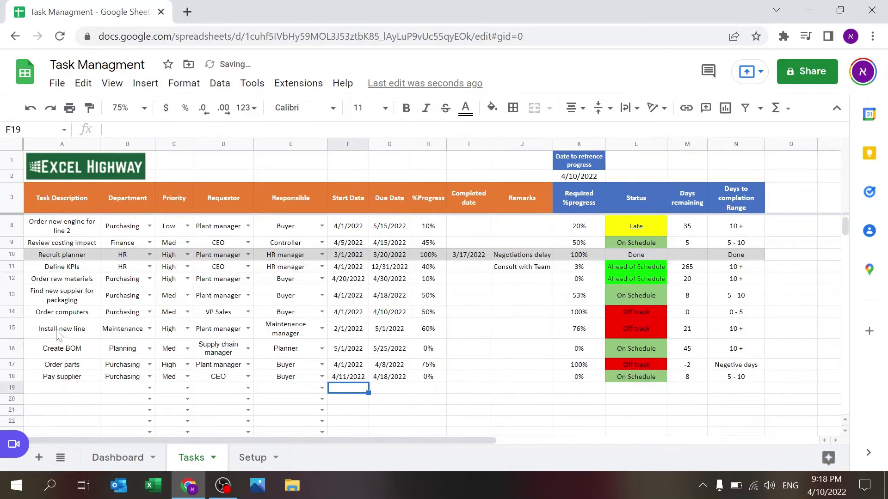
Review Pay supplier's formulas in K18, L18, M18 and N18, then open the Setup sheet.
{"action": "left_click", "coordinate": [38, 378]}
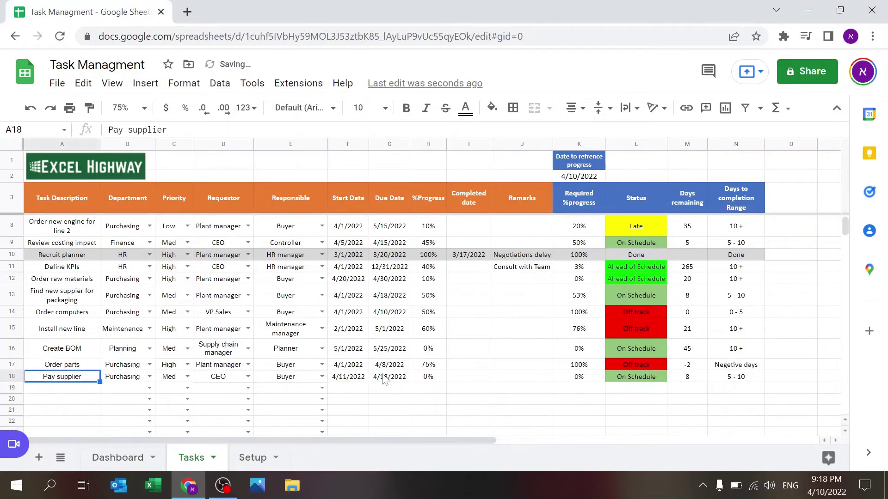
{"action": "left_click", "coordinate": [565, 378]}
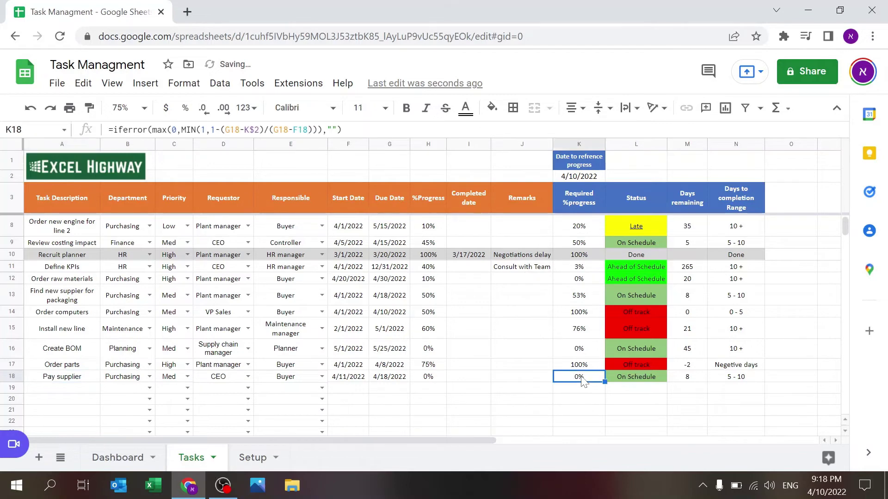
{"action": "left_click", "coordinate": [661, 381]}
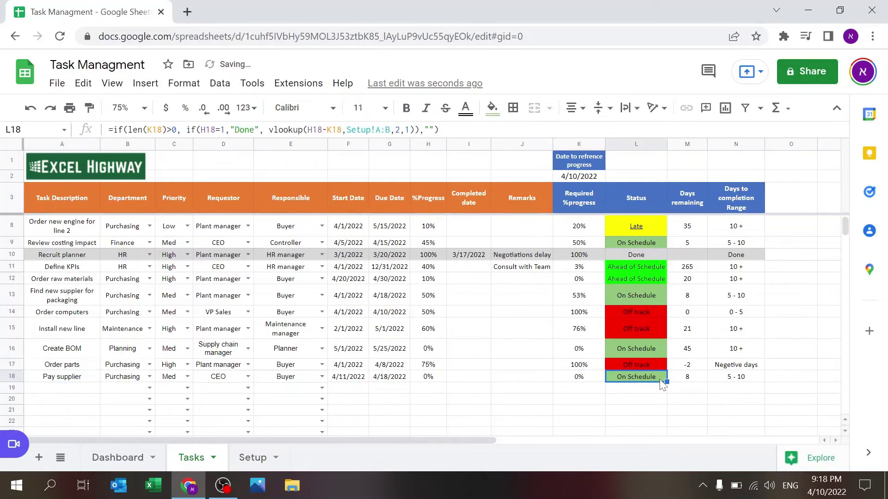
{"action": "left_click", "coordinate": [689, 378]}
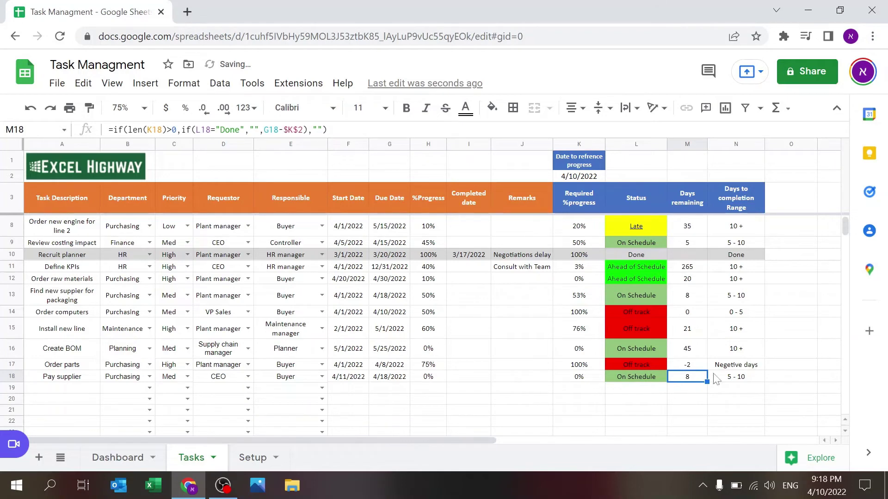
{"action": "left_click", "coordinate": [735, 380]}
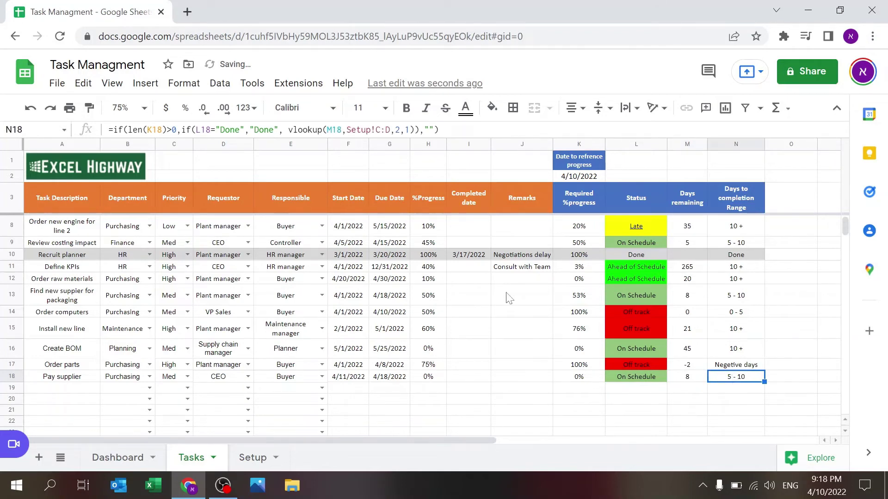
{"action": "left_click", "coordinate": [255, 458]}
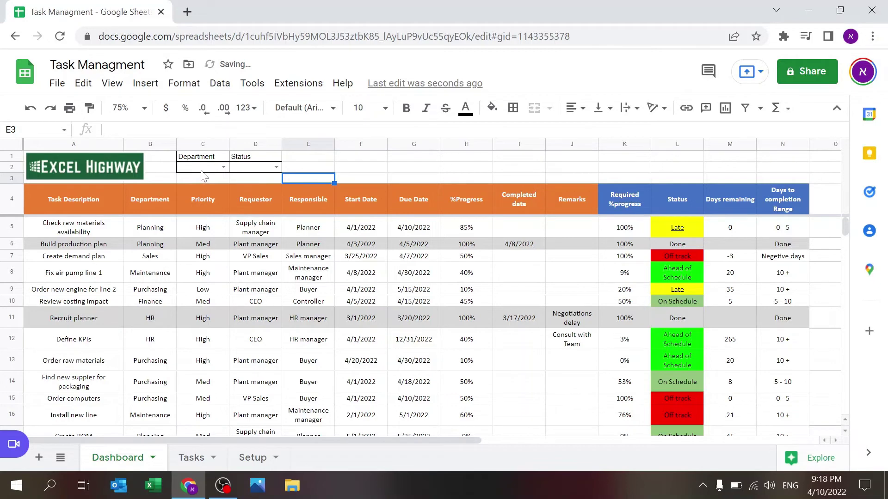
{"action": "left_click", "coordinate": [204, 167]}
{"action": "left_click", "coordinate": [224, 167]}
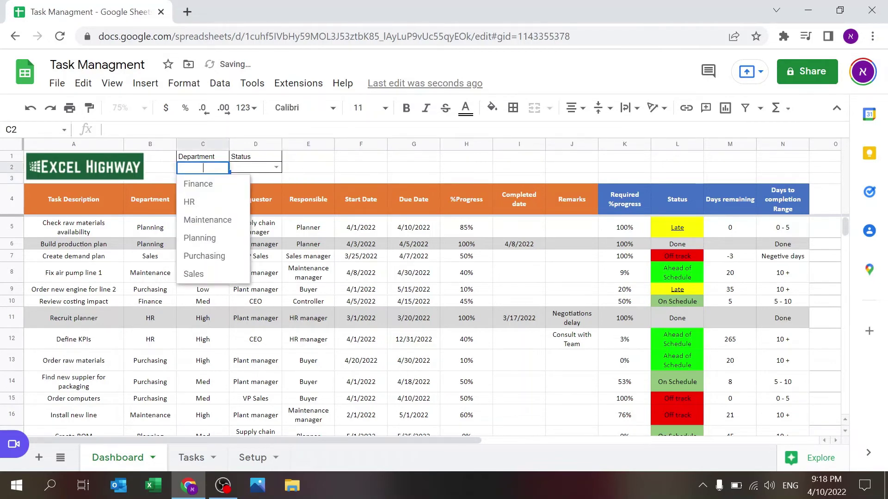
{"action": "left_click", "coordinate": [276, 167]}
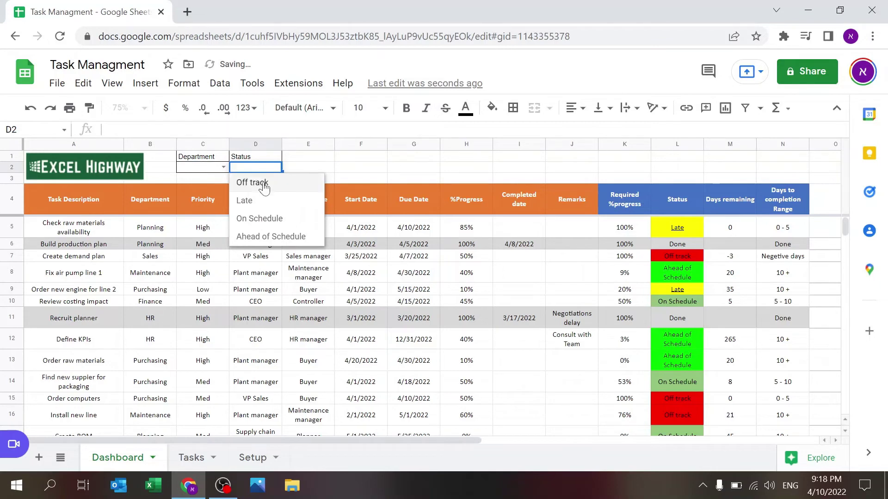
{"action": "key", "text": "Return"}
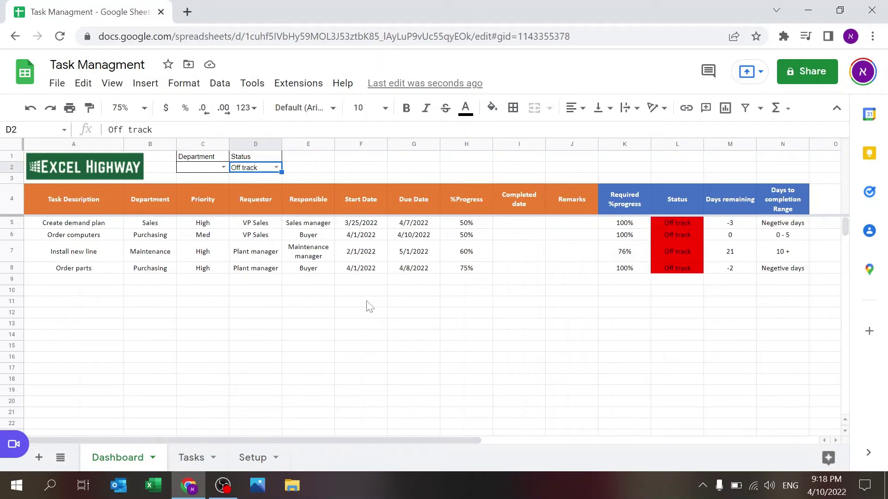
{"action": "left_click", "coordinate": [223, 167]}
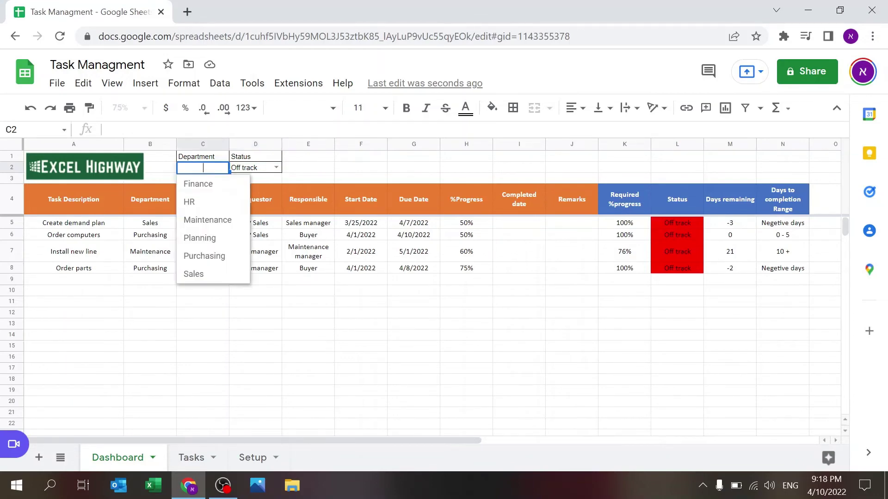
{"action": "left_click", "coordinate": [211, 258]}
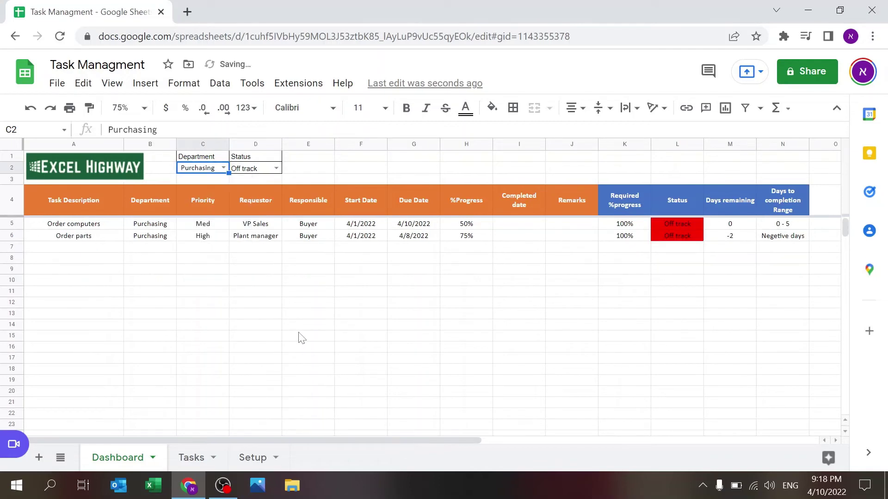
{"action": "left_click", "coordinate": [276, 167]}
{"action": "left_click", "coordinate": [259, 219]}
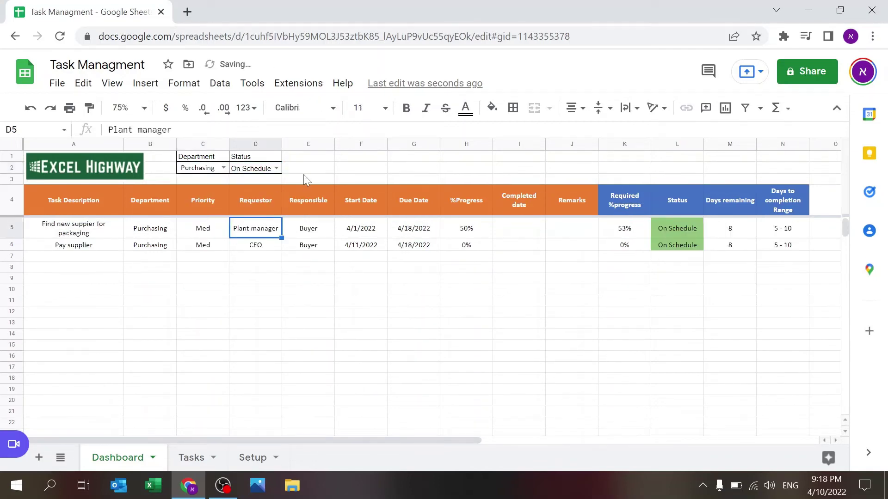
{"action": "key", "text": "Delete"}
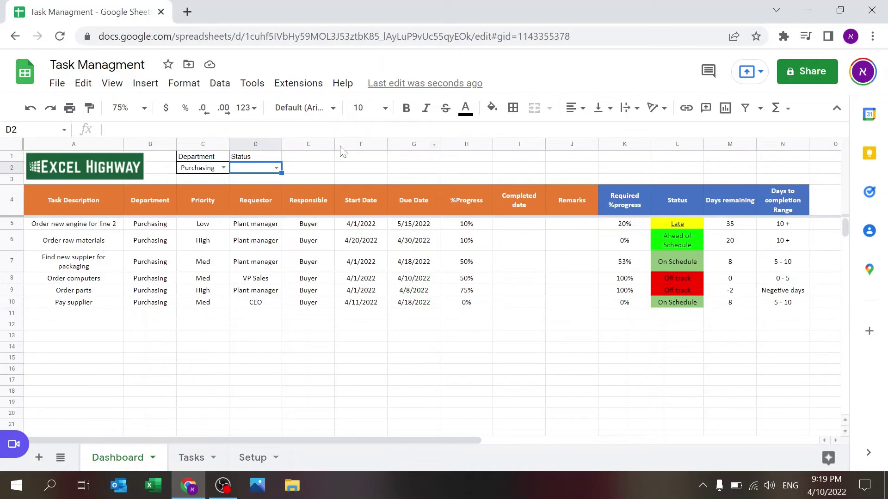
{"action": "left_click", "coordinate": [200, 170]}
{"action": "key", "text": "Delete"}
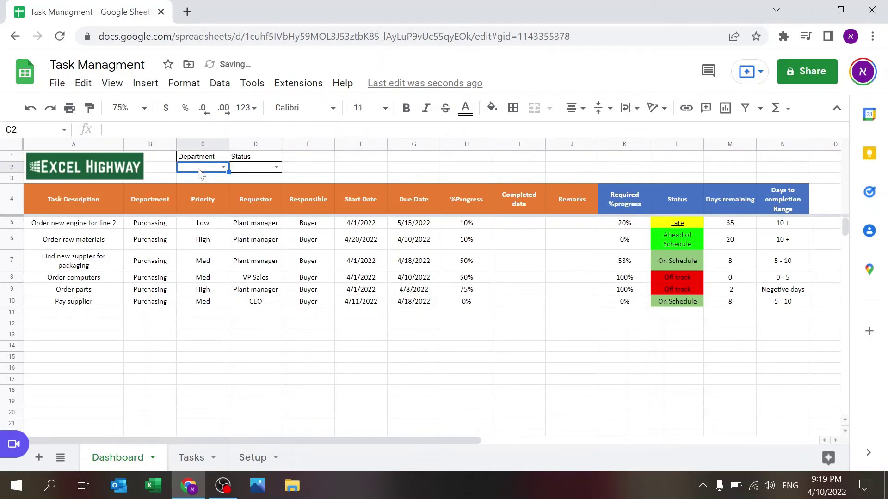
{"action": "key", "text": "Right"}
{"action": "key", "text": "Right"}
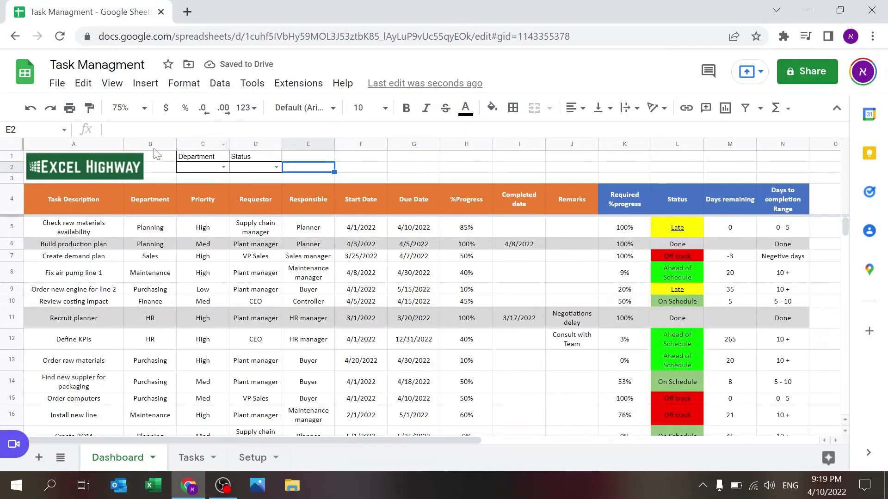
{"action": "left_click", "coordinate": [90, 198]}
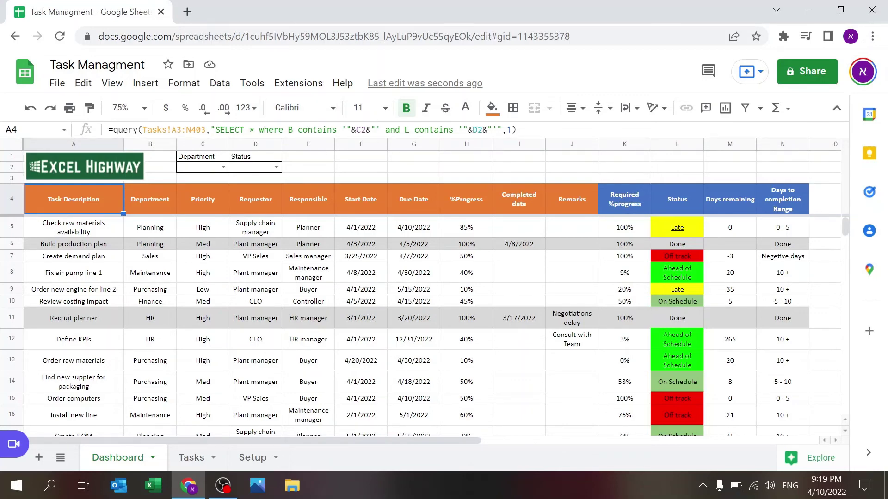
{"action": "left_click", "coordinate": [146, 129]}
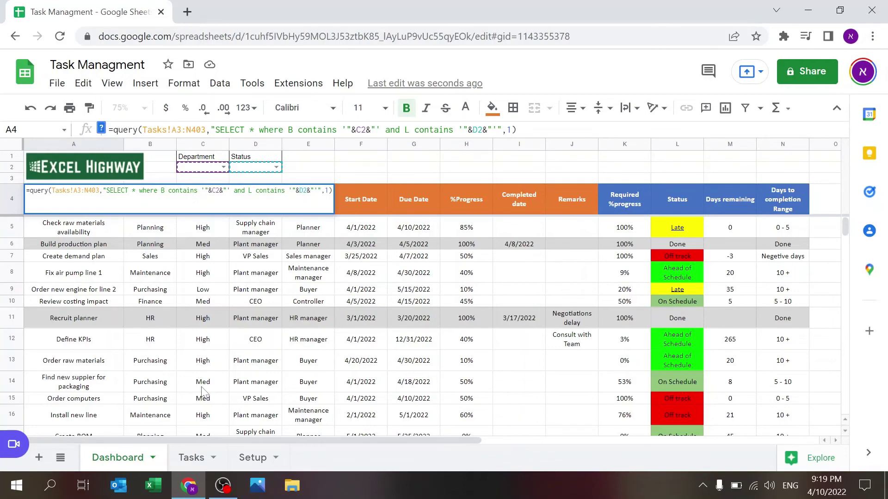
{"action": "key", "text": "Escape"}
{"action": "left_click", "coordinate": [189, 462]}
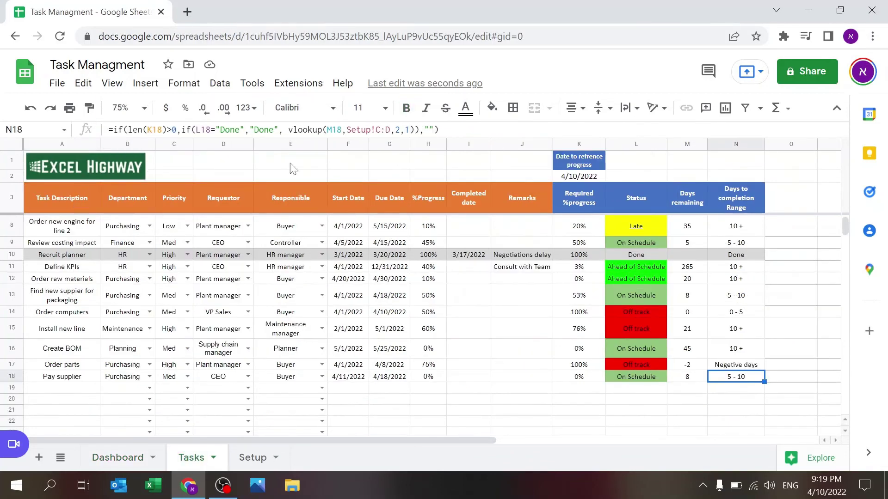
{"action": "left_click", "coordinate": [118, 458]}
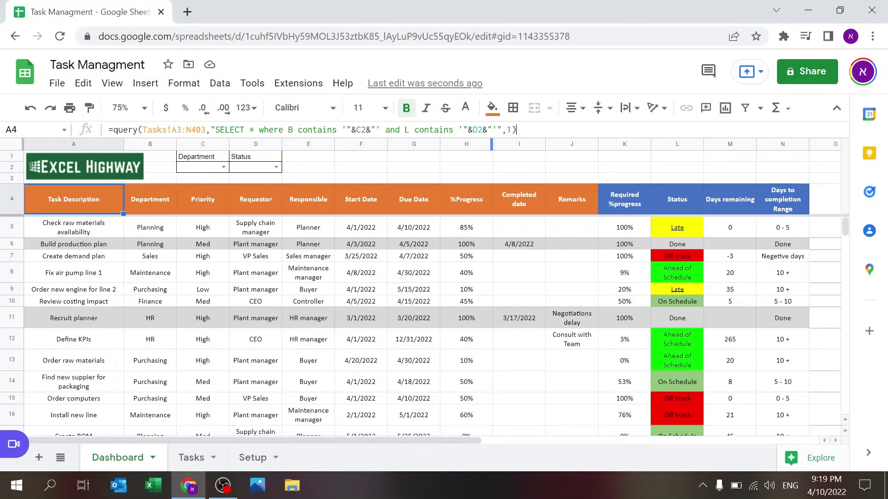
{"action": "key", "text": "F2"}
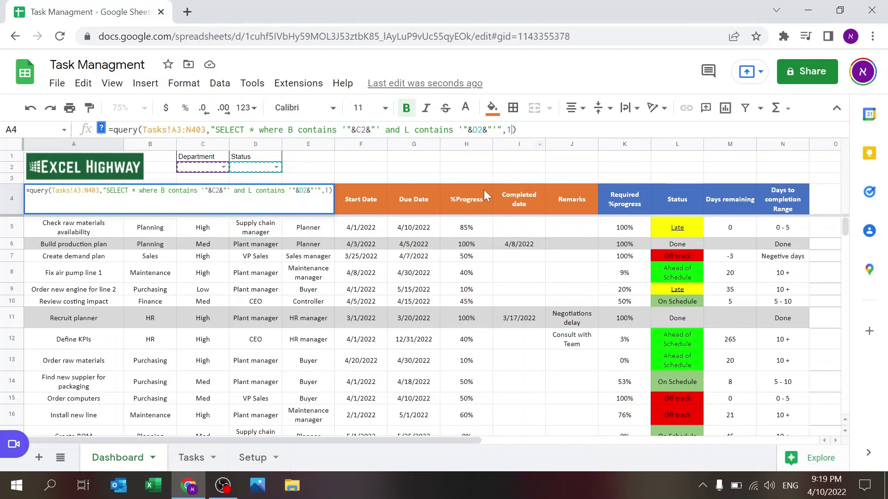
{"action": "key", "text": "Escape"}
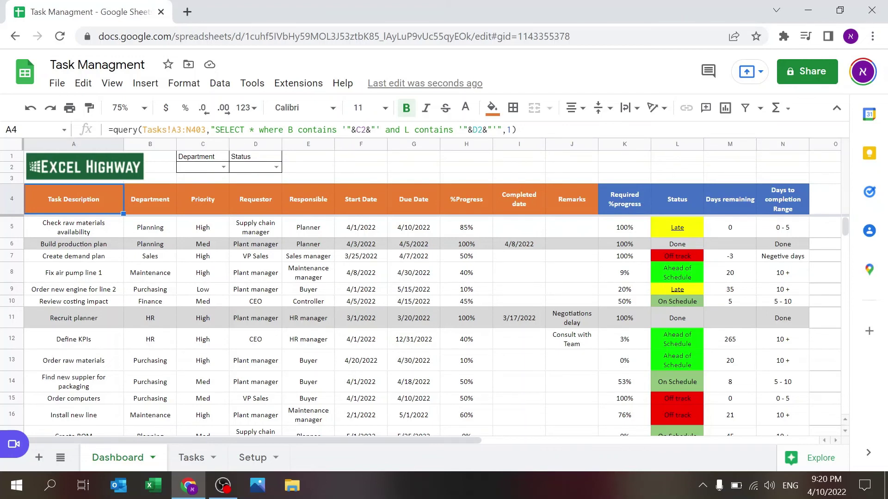
{"action": "left_click", "coordinate": [254, 129]}
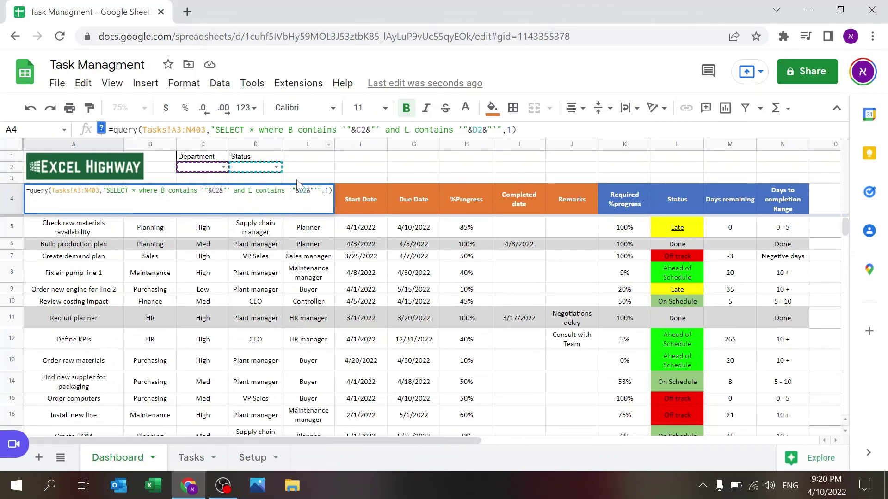
{"action": "key", "text": "Escape"}
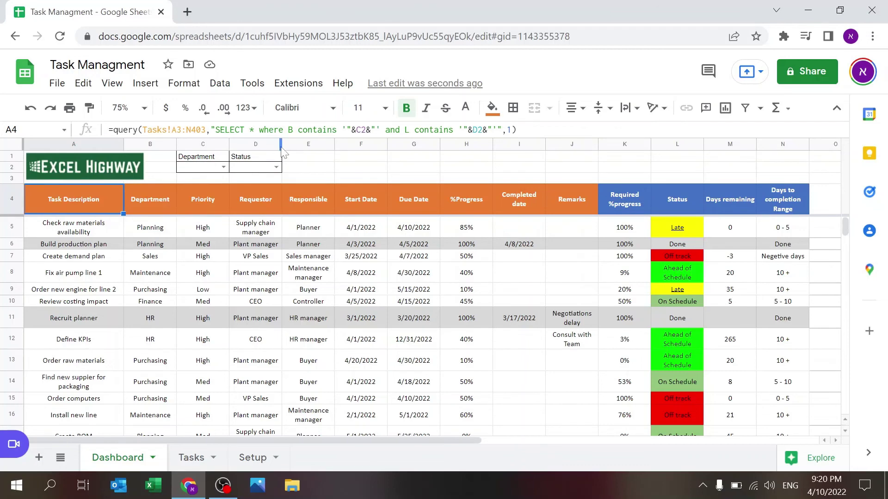
{"action": "left_click", "coordinate": [317, 130]}
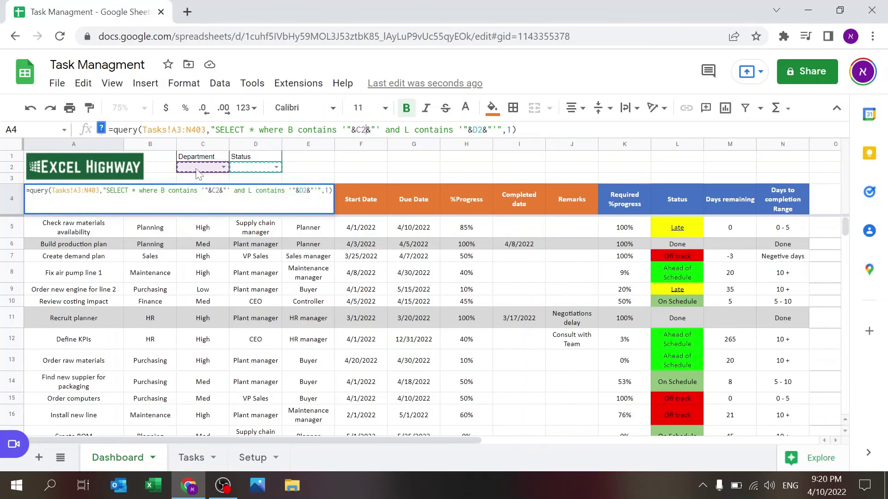
{"action": "key", "text": "Escape"}
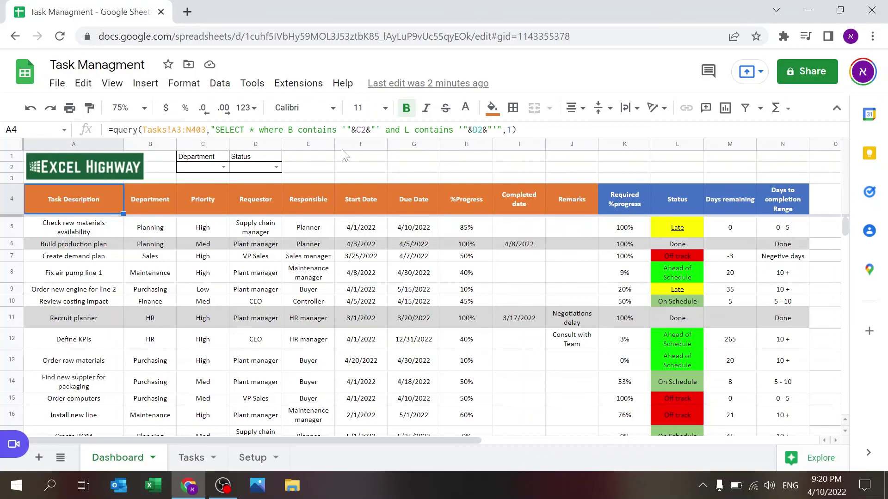
{"action": "left_click", "coordinate": [248, 459]}
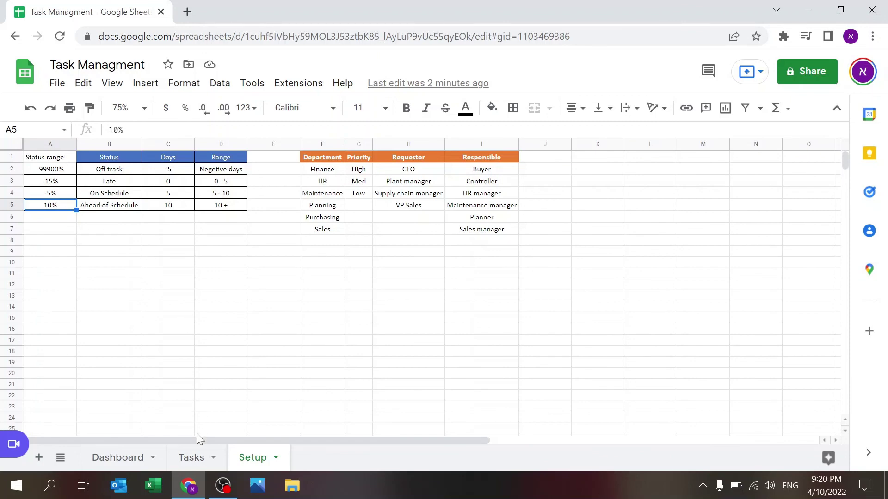
{"action": "left_click", "coordinate": [194, 452]}
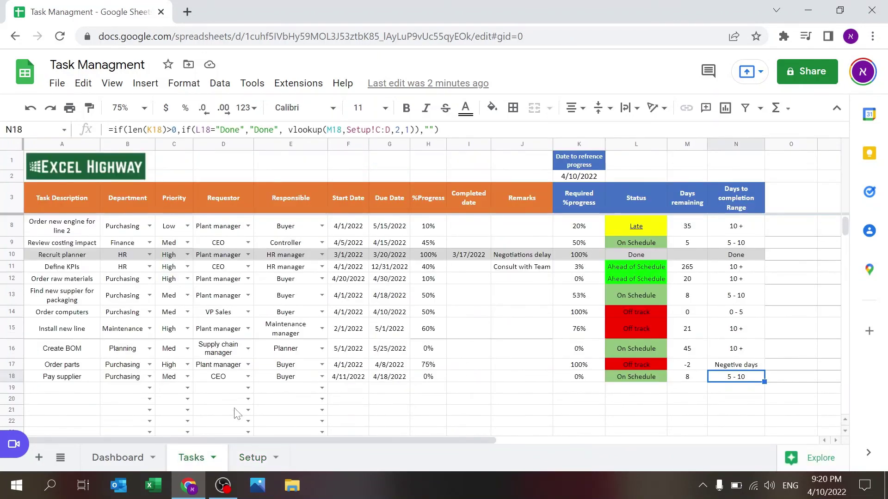
{"action": "left_click", "coordinate": [586, 169]}
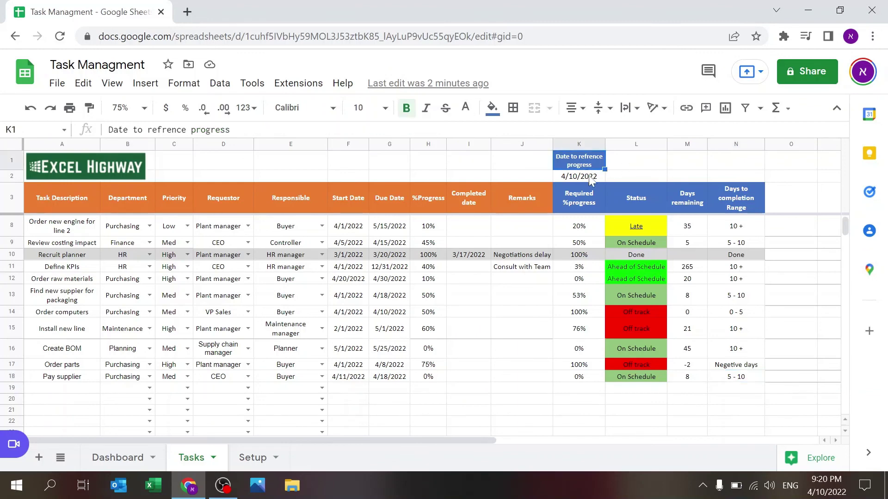
{"action": "left_click", "coordinate": [587, 176]}
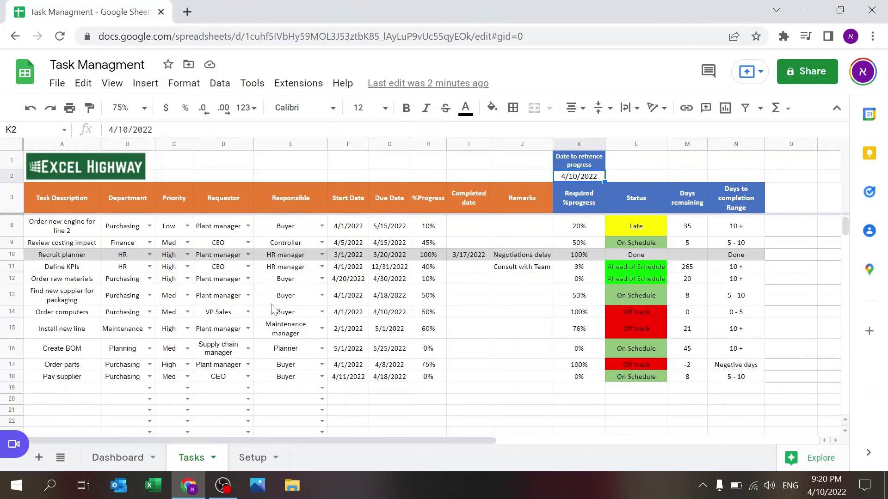
{"action": "left_click", "coordinate": [120, 457]}
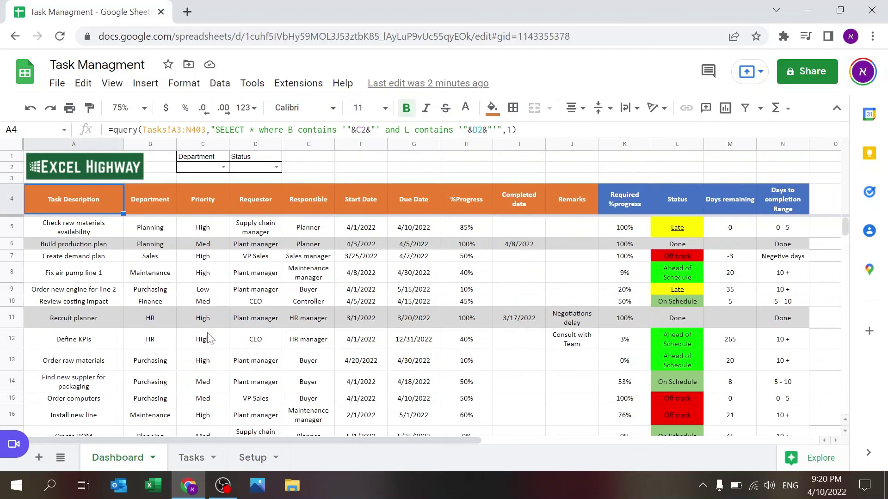
{"action": "left_click", "coordinate": [354, 168]}
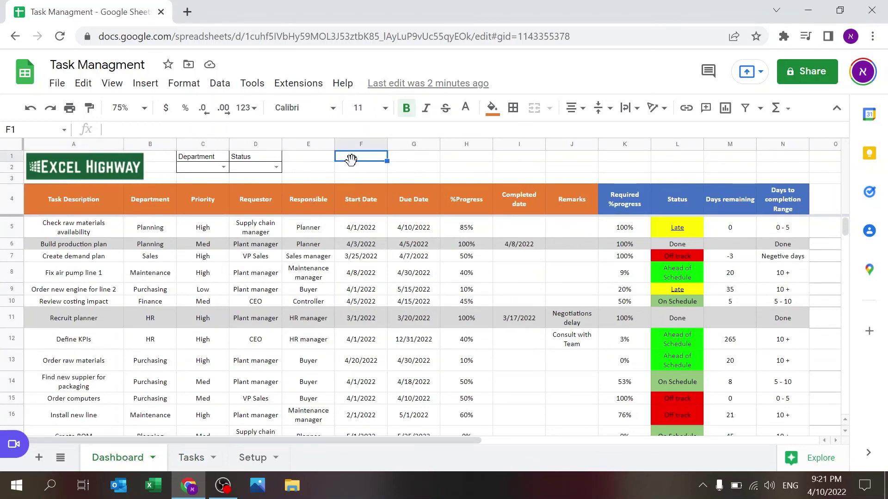